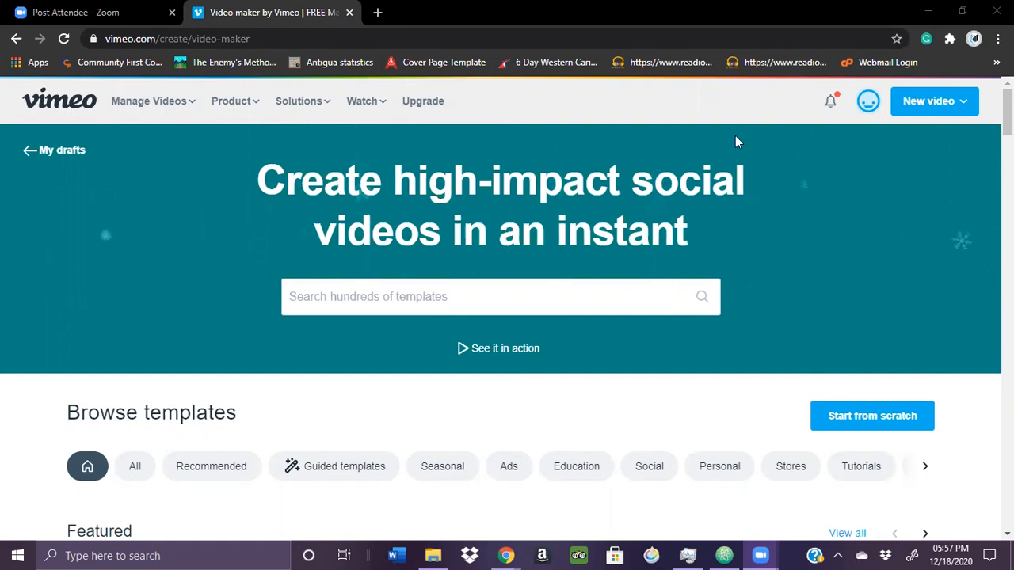
Search the video template library for "webinar"
click(919, 109)
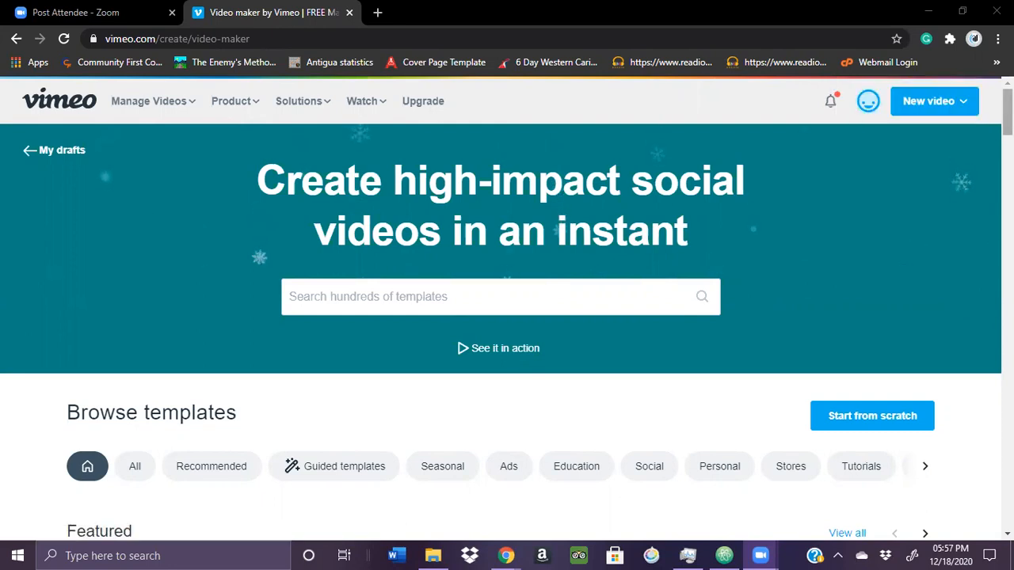
scroll(507, 309, down, 4)
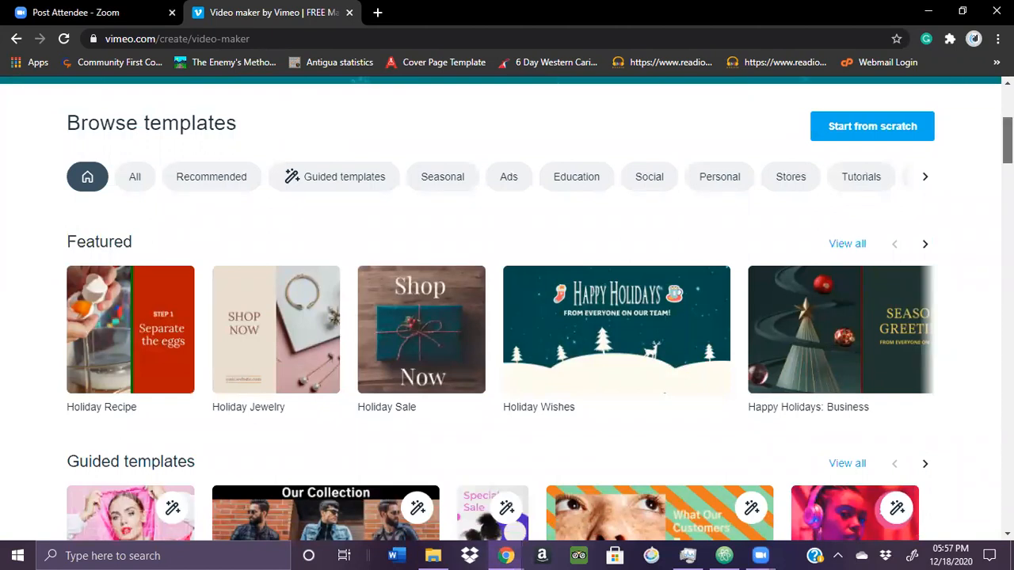
scroll(928, 149, up, 4)
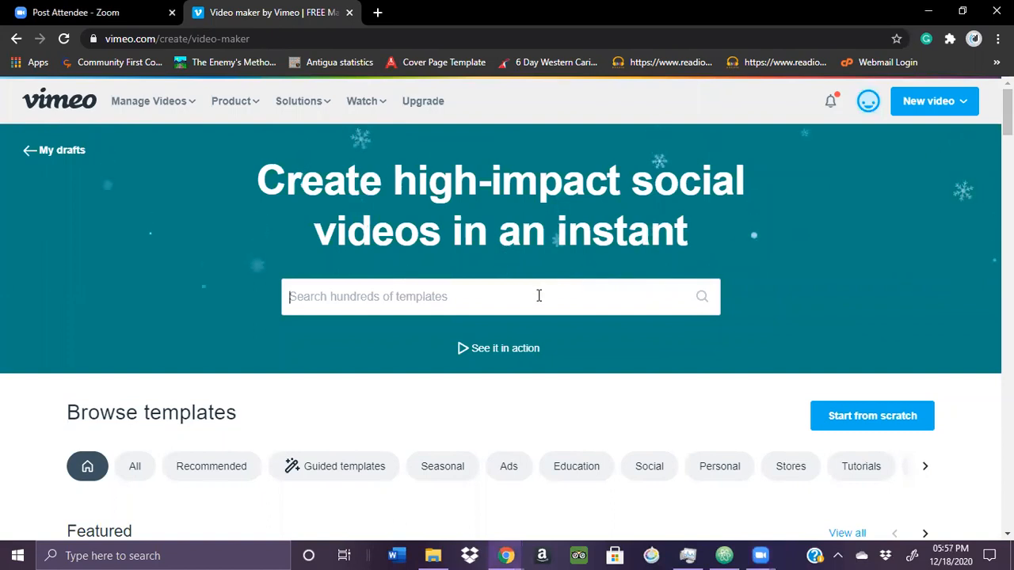
text(webinar)
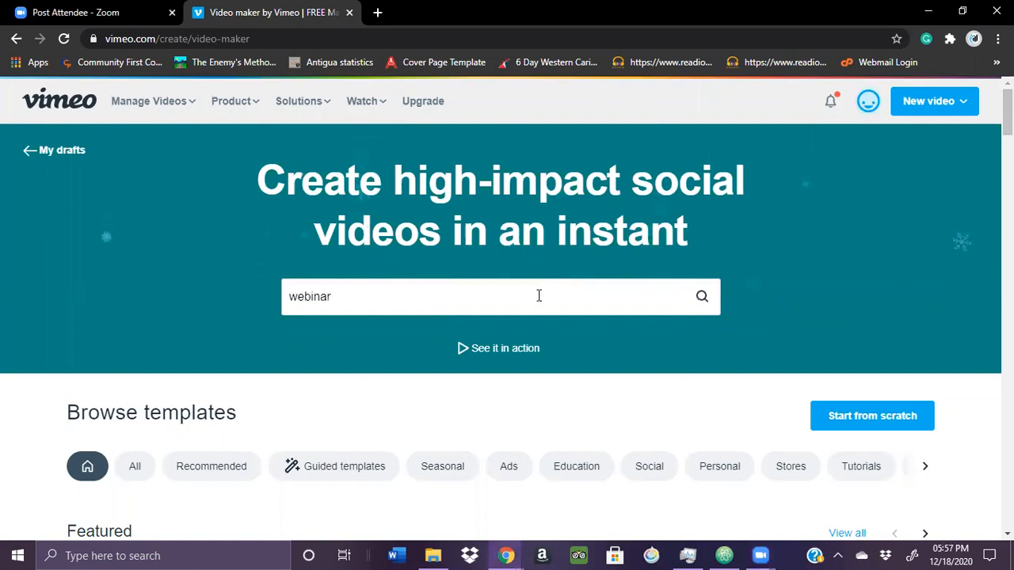
key(Return)
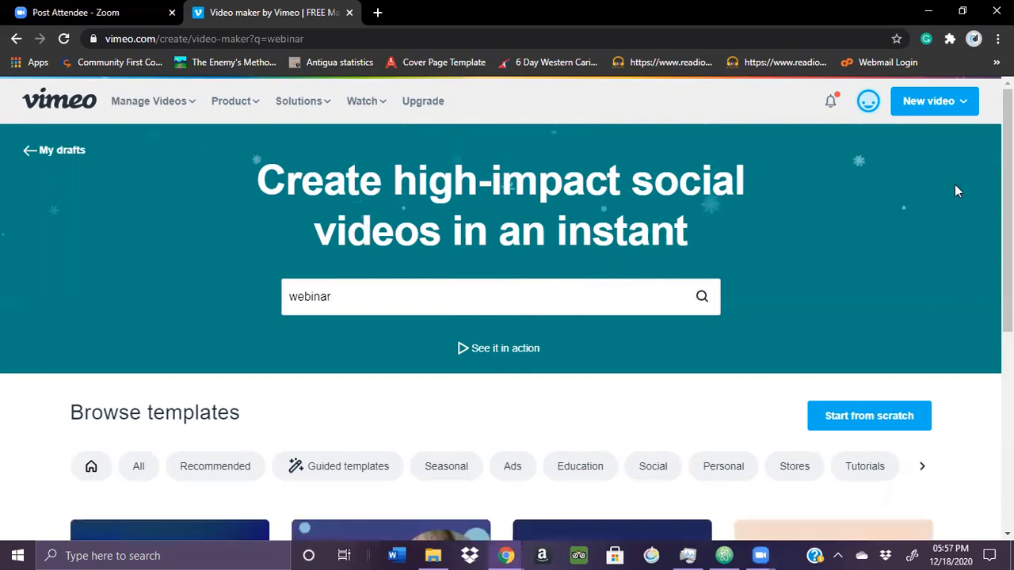
Choose the landscape Design Conference template from the search results and open it for customizing
scroll(985, 181, down, 2)
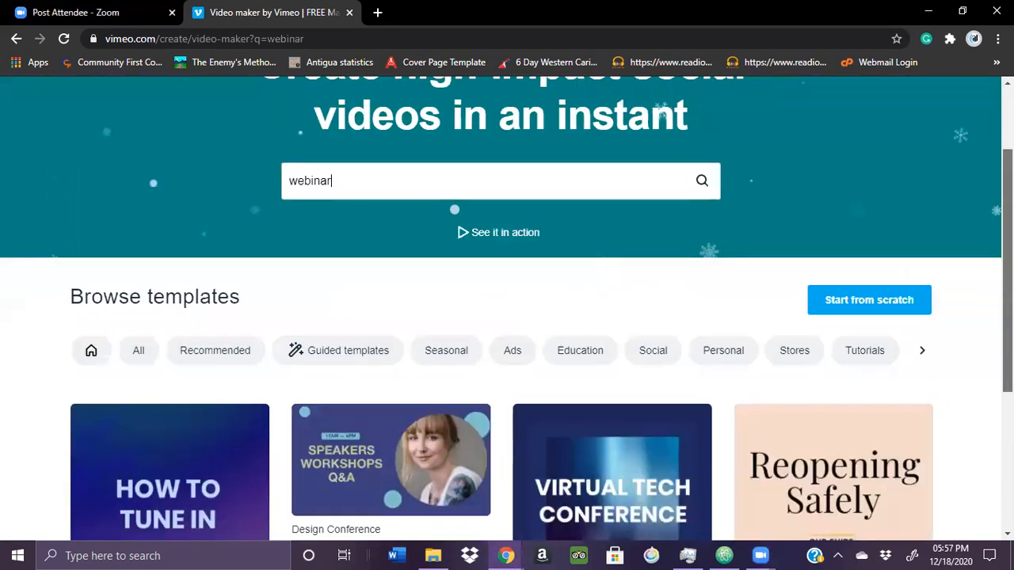
scroll(507, 309, down, 3)
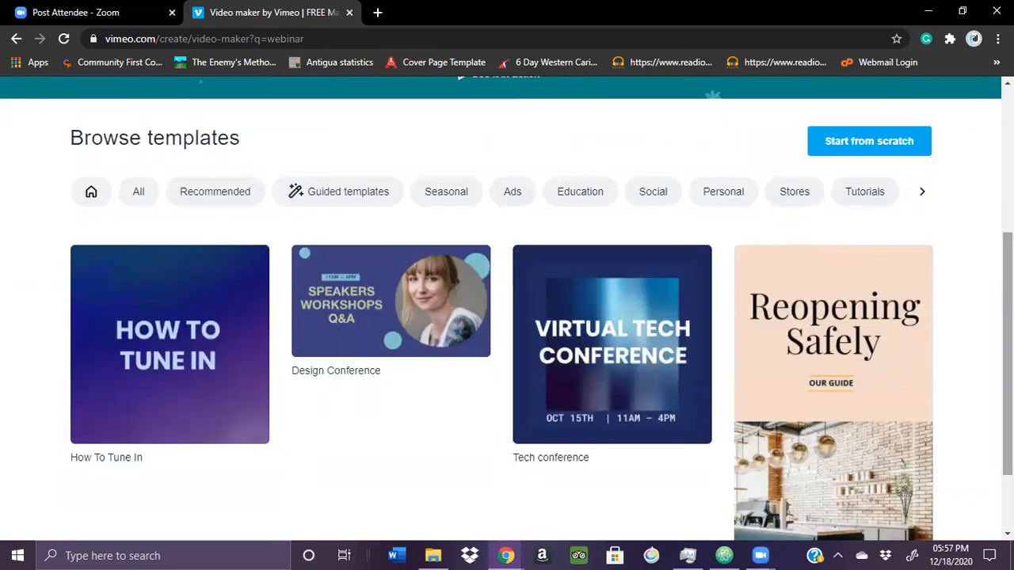
scroll(507, 309, down, 2)
scroll(507, 309, up, 1)
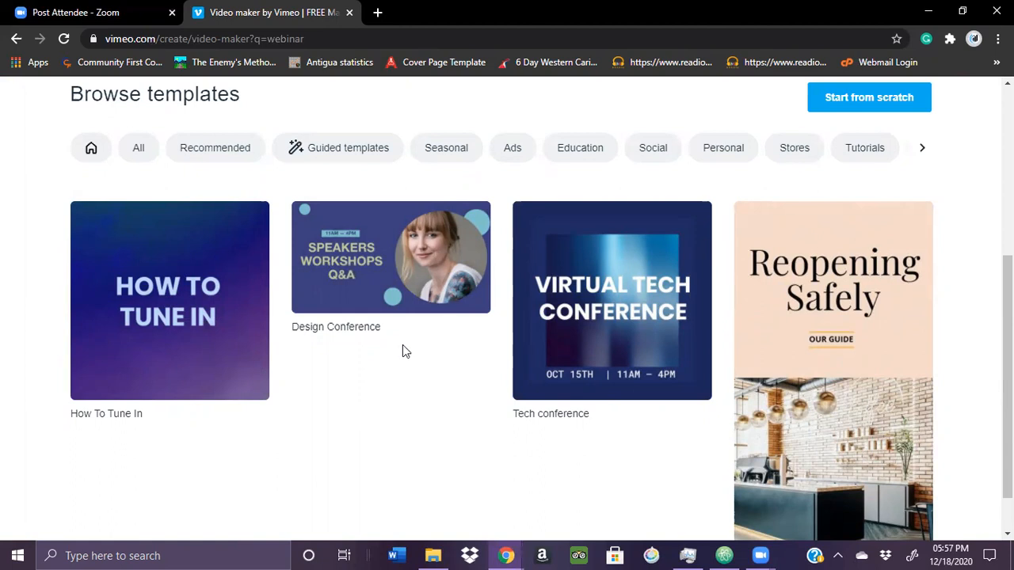
mouse_move(389, 273)
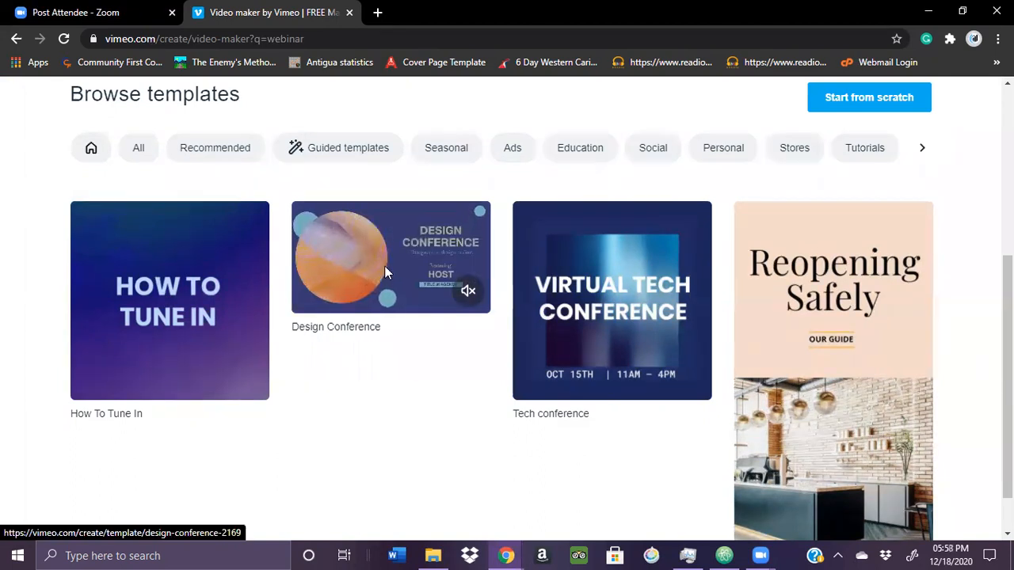
click(384, 265)
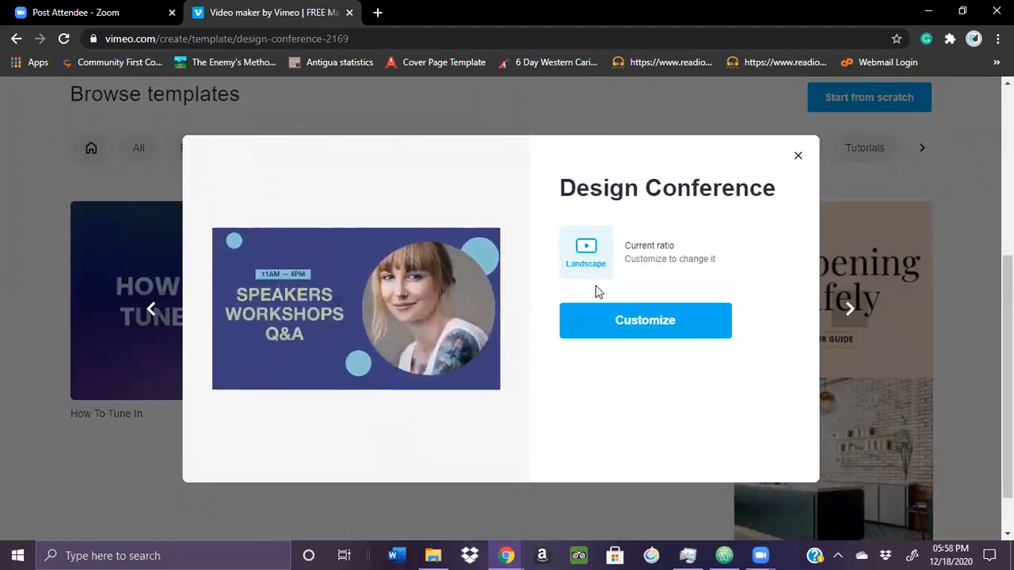
click(610, 331)
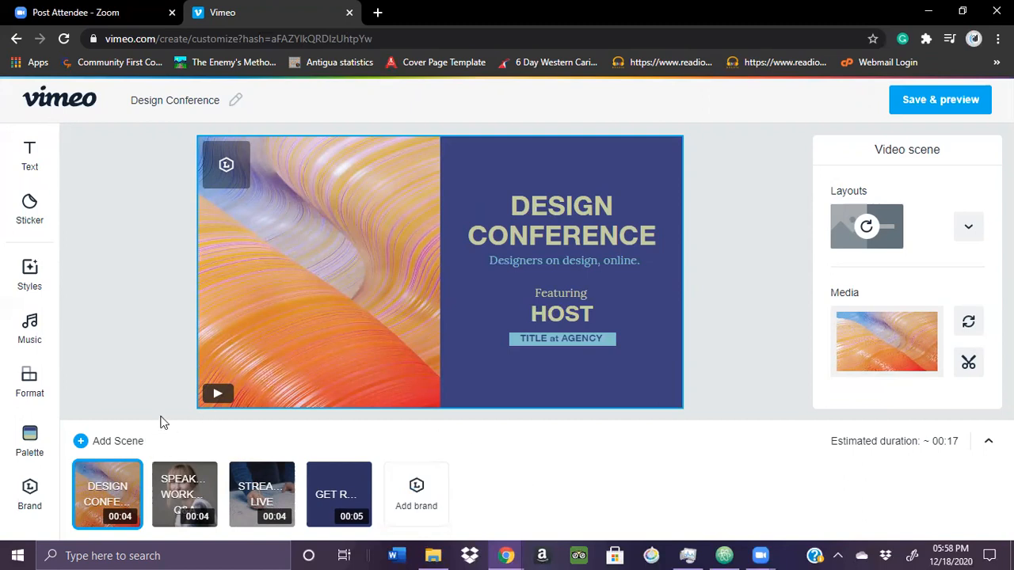
Replace the first scene's DESIGN CONFERENCE title with "Canva Webinar", split over two lines
click(212, 398)
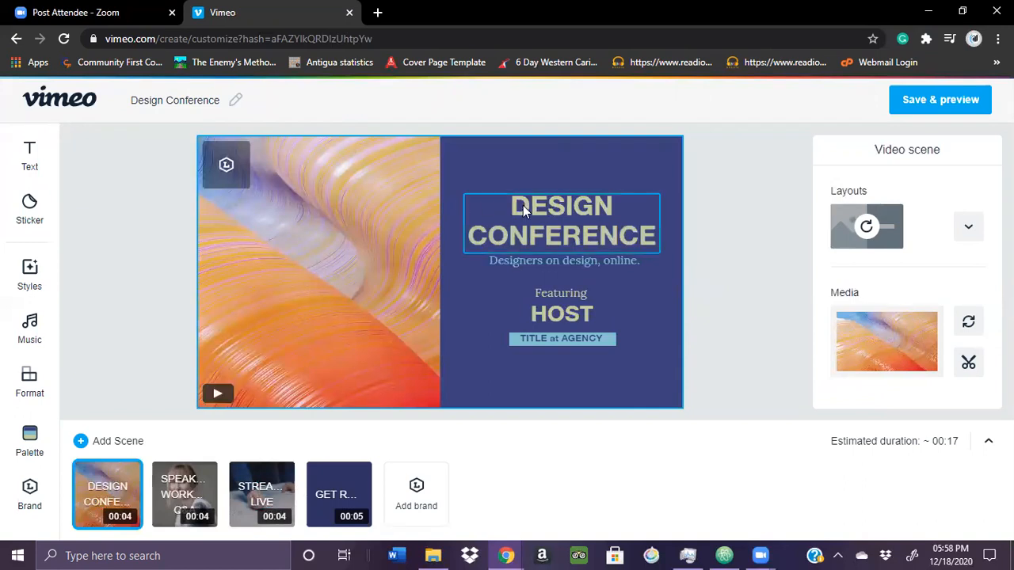
double_click(529, 213)
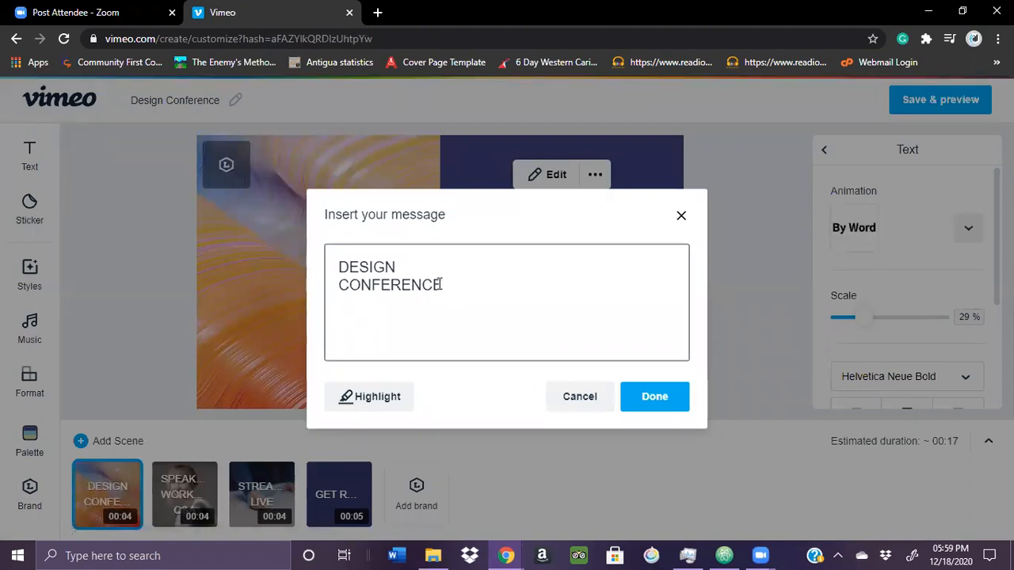
drag(440, 285, 372, 271)
key(BackSpace)
key(BackSpace)
key(BackSpace)
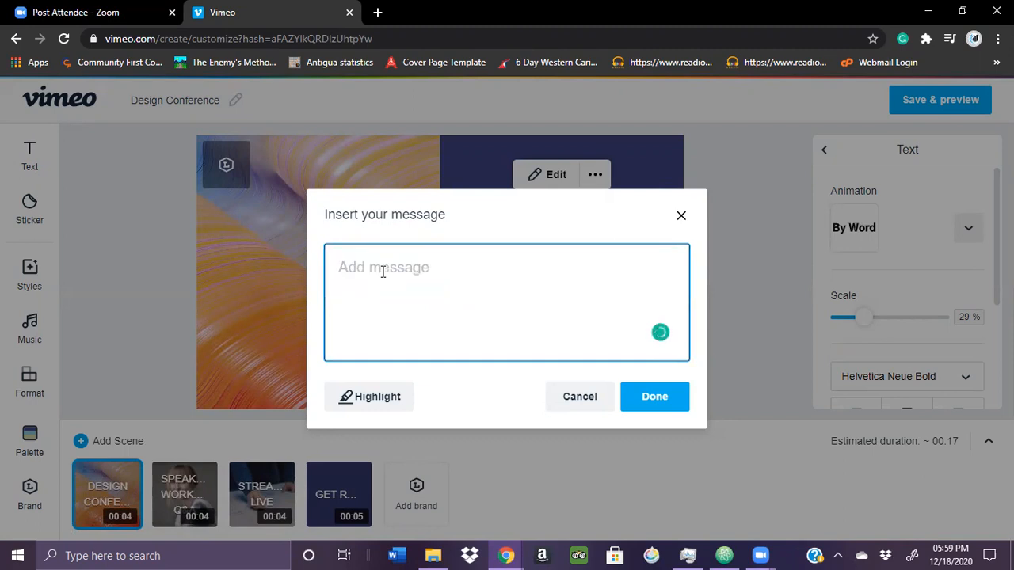
text(Canva)
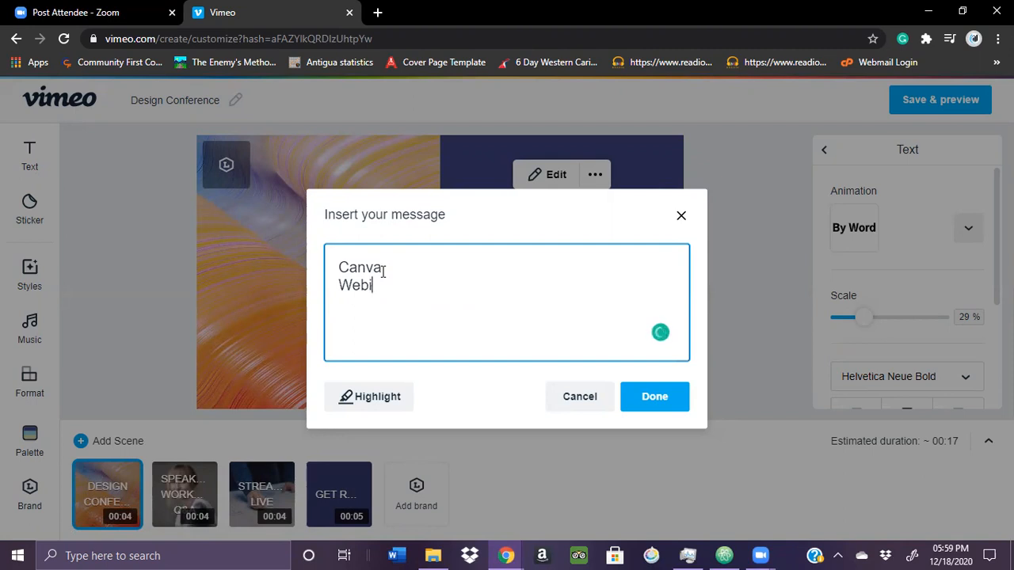
text( Webinar)
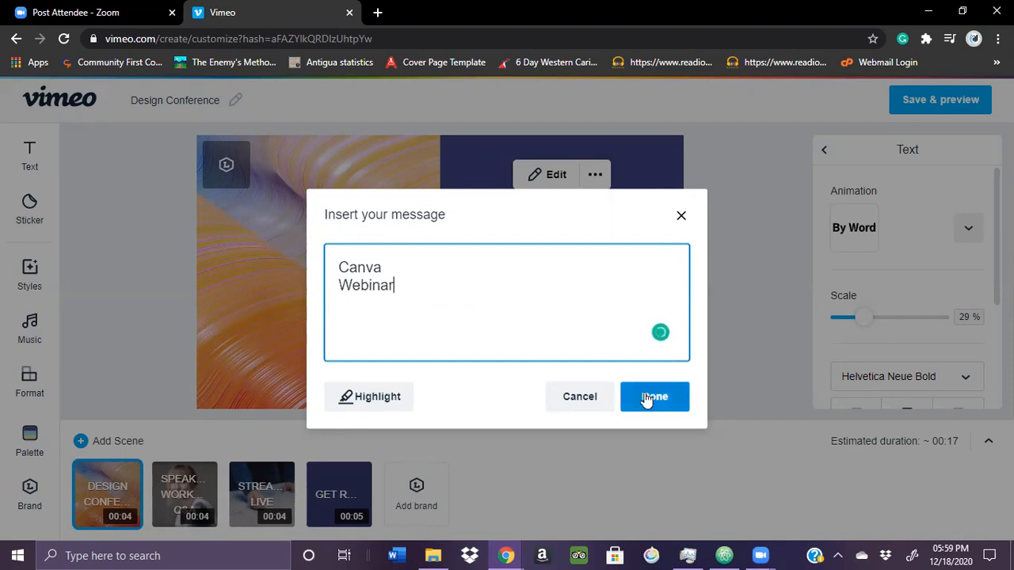
click(648, 397)
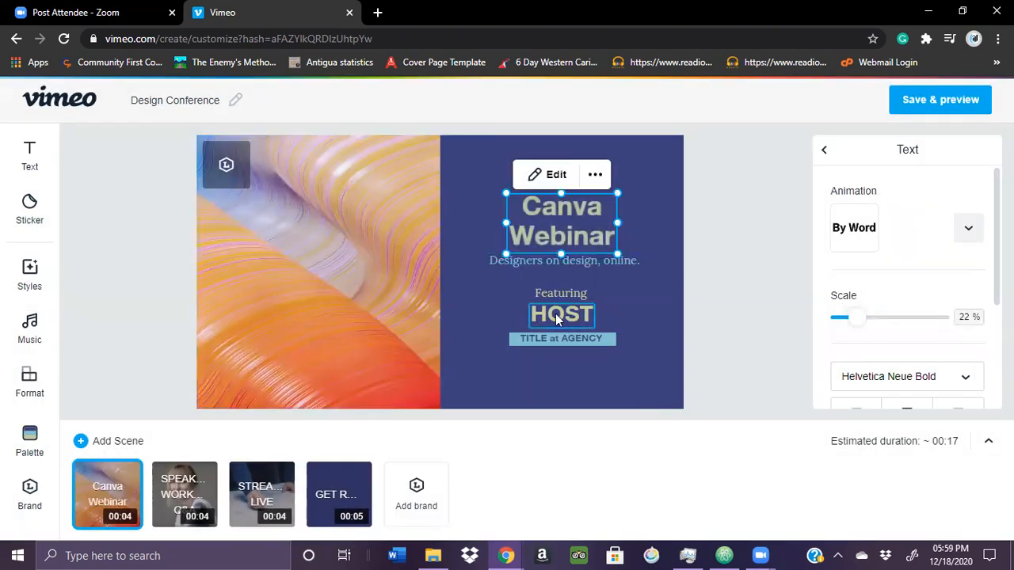
Replace the subtitle under the title with "Beginners, Intermediate & Creators" and center it below the title
click(521, 262)
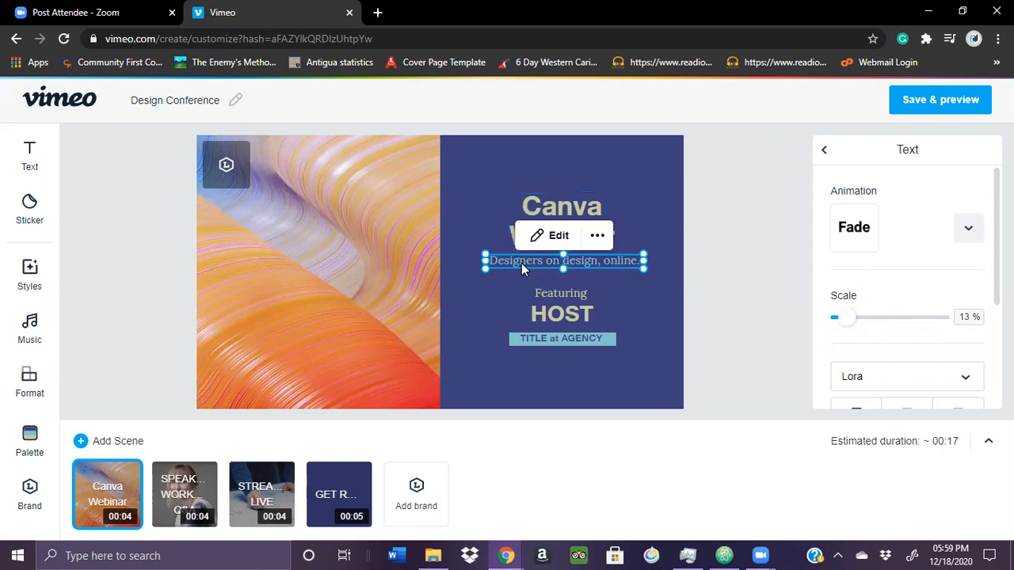
click(556, 236)
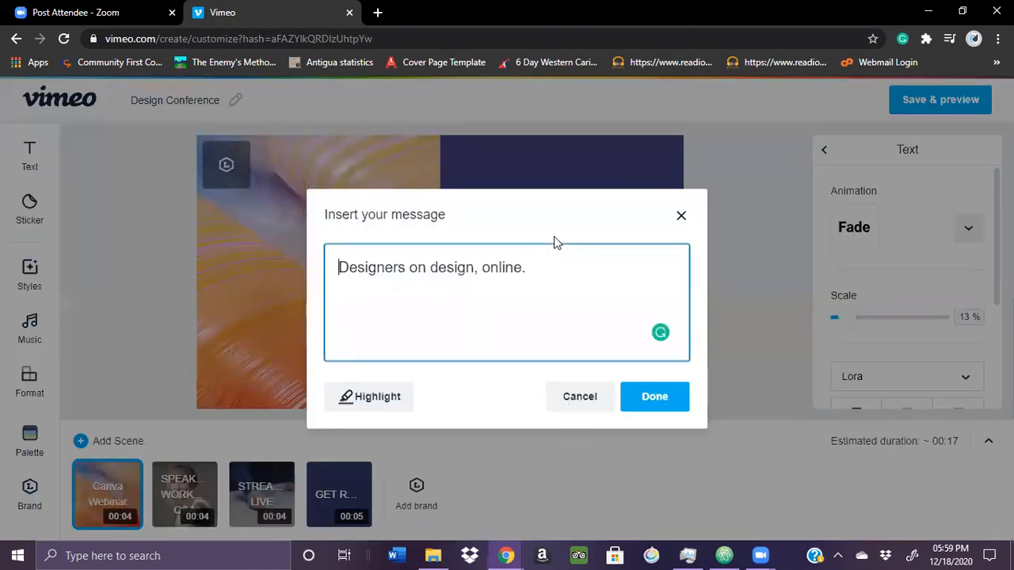
click(530, 267)
key(BackSpace)
key(BackSpace)
key(BackSpace)
key(BackSpace)
key(BackSpace)
key(BackSpace)
key(BackSpace)
key(BackSpace)
key(BackSpace)
key(BackSpace)
key(BackSpace)
key(BackSpace)
key(BackSpace)
key(BackSpace)
key(BackSpace)
key(BackSpace)
key(BackSpace)
key(BackSpace)
key(BackSpace)
key(BackSpace)
key(BackSpace)
key(BackSpace)
key(BackSpace)
key(BackSpace)
text(Beginners, Int)
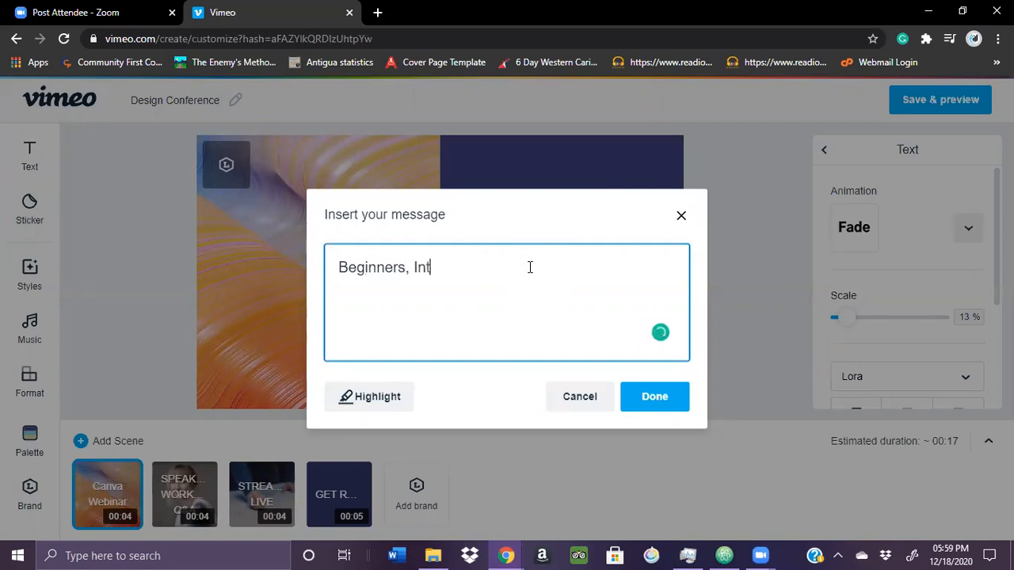
text(ermediate )
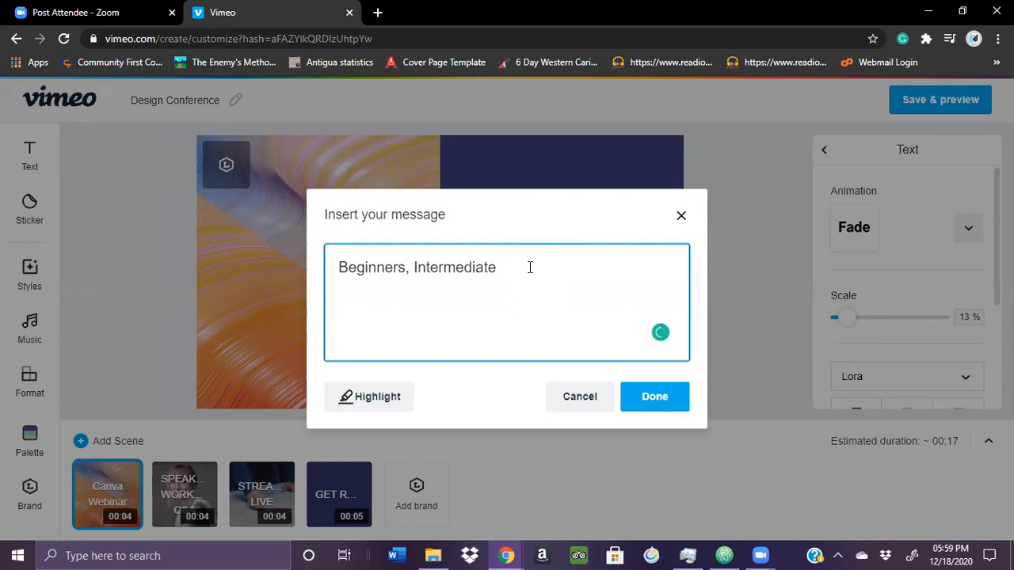
text(& Creators)
click(647, 401)
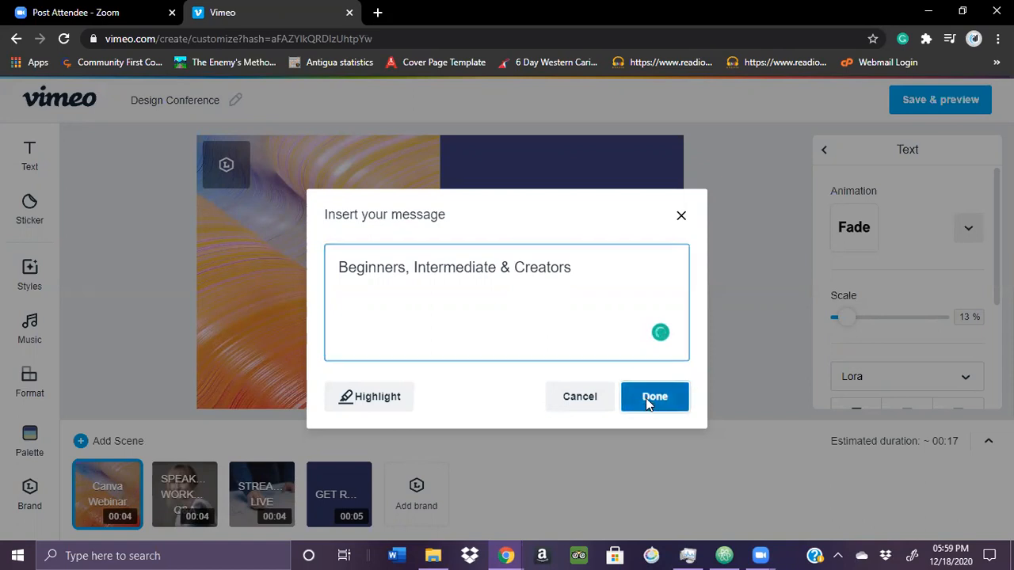
drag(612, 261, 596, 260)
click(741, 307)
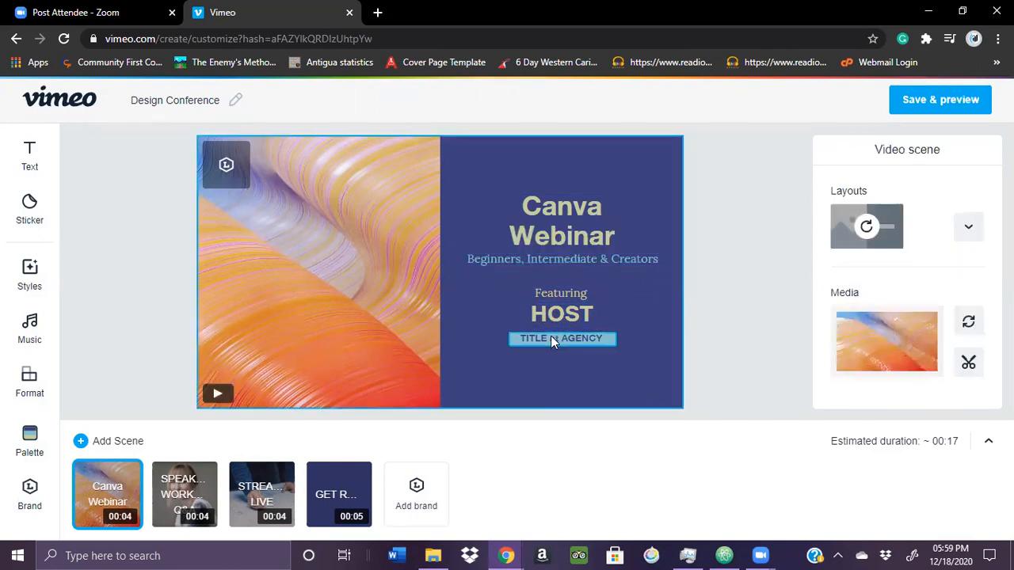
Replace the highlighted TITLE at AGENCY label with "ABC Corp"
click(552, 339)
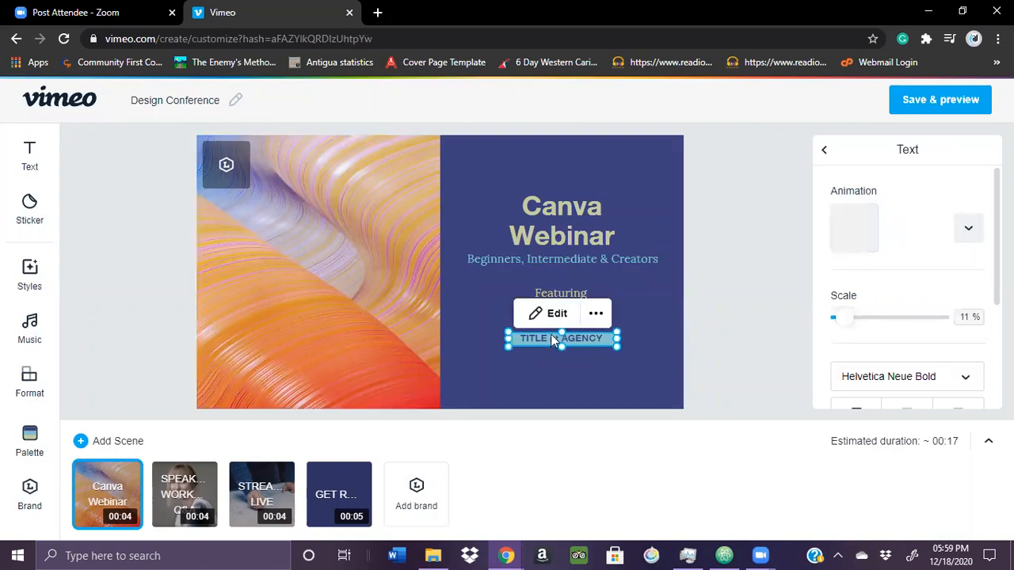
click(549, 321)
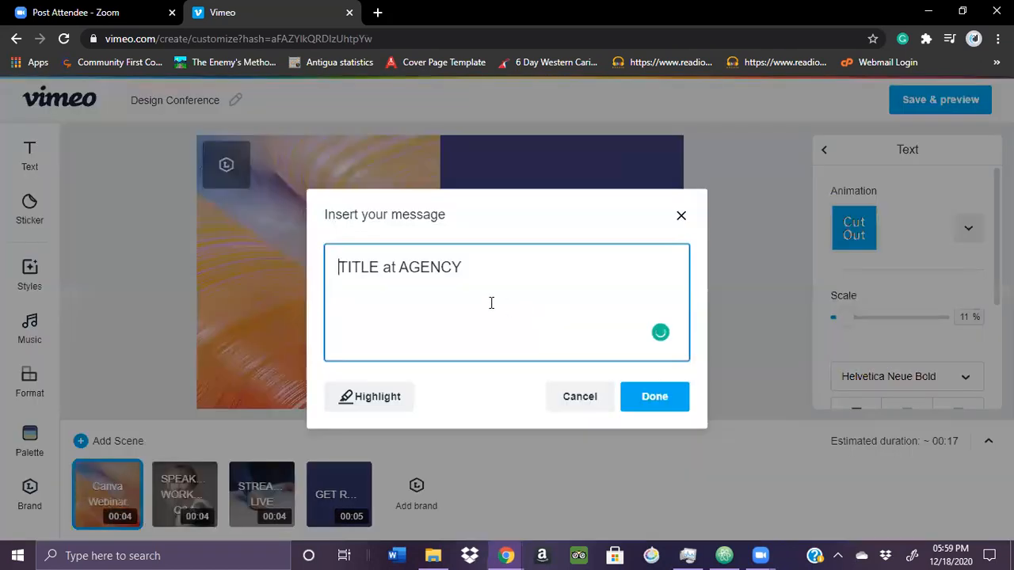
triple_click(445, 263)
text(AB)
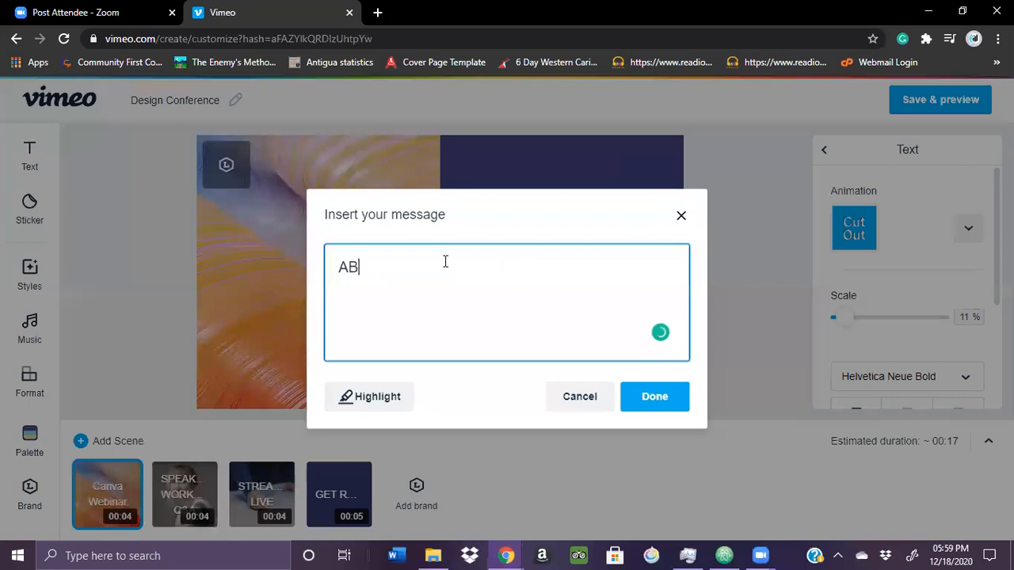
text(C Corp)
click(638, 396)
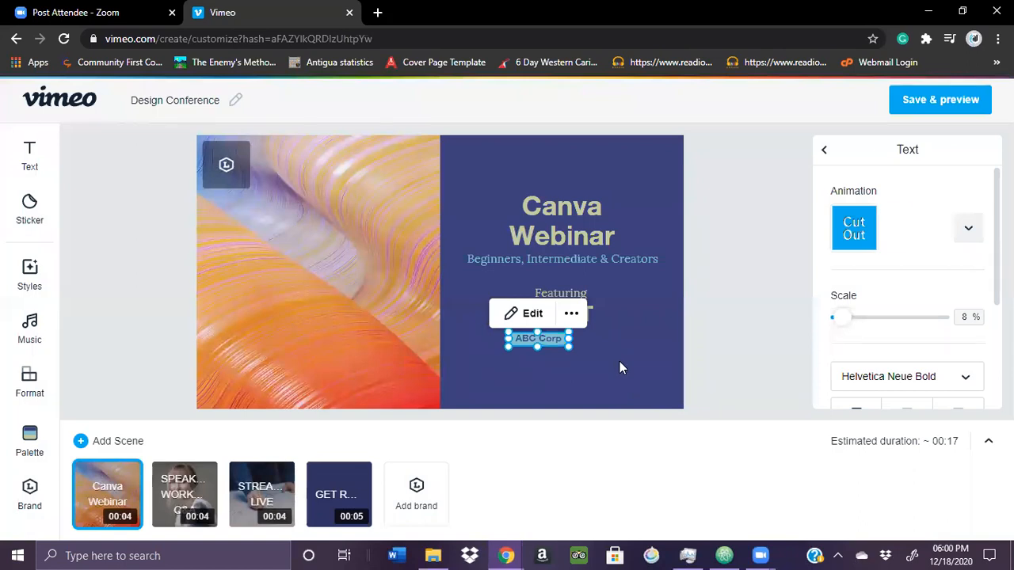
Move the ABC Corp label slightly down and center it beneath HOST
click(572, 346)
drag(579, 342, 584, 348)
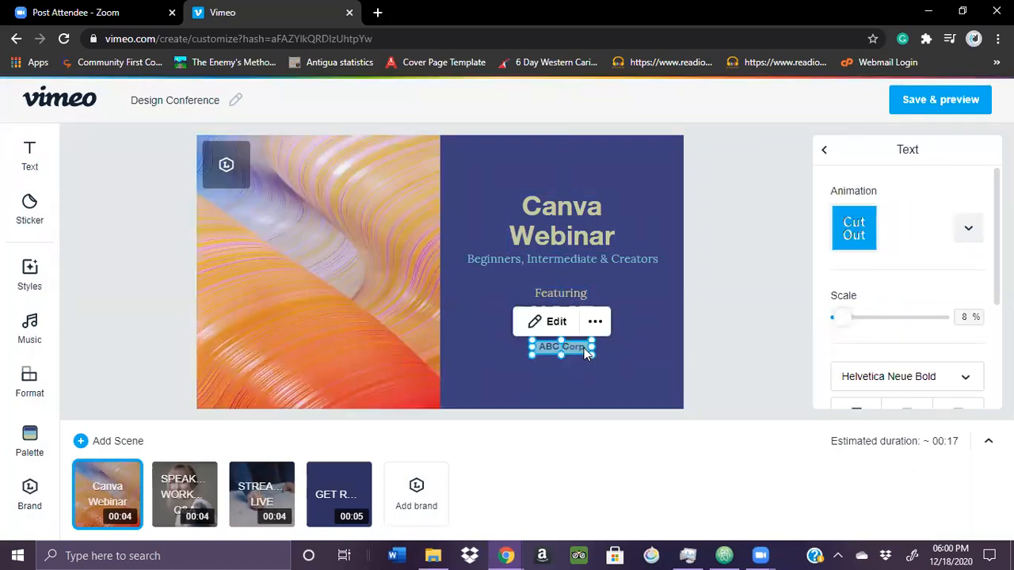
click(734, 318)
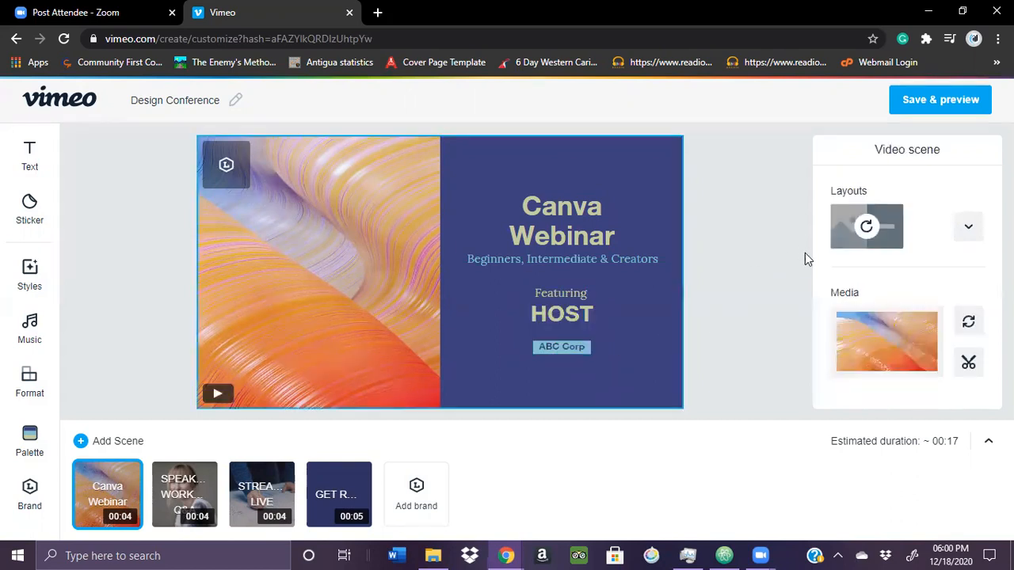
Enlarge the ABC Corp label to a scale of 13%
click(570, 344)
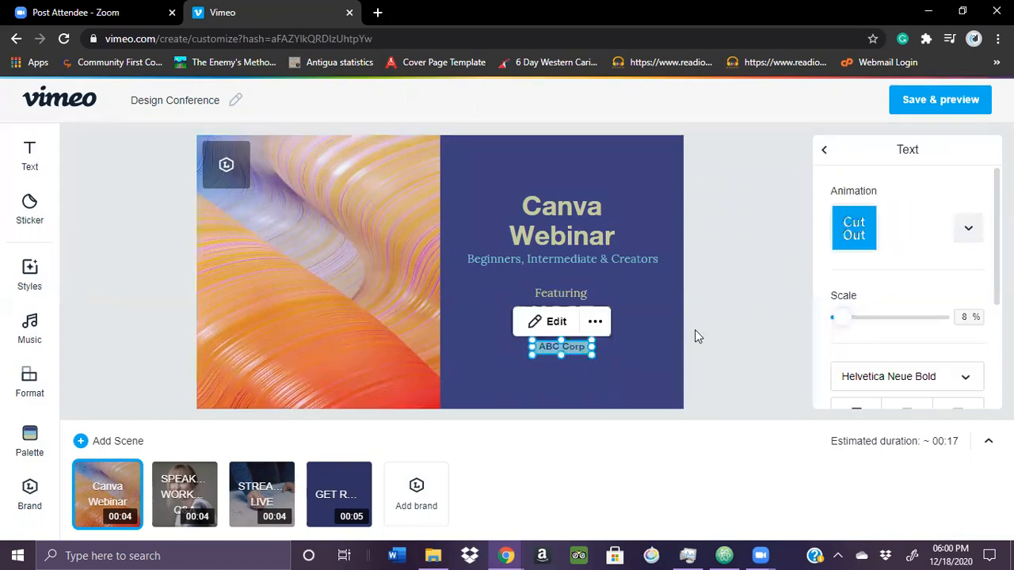
scroll(907, 285, down, 3)
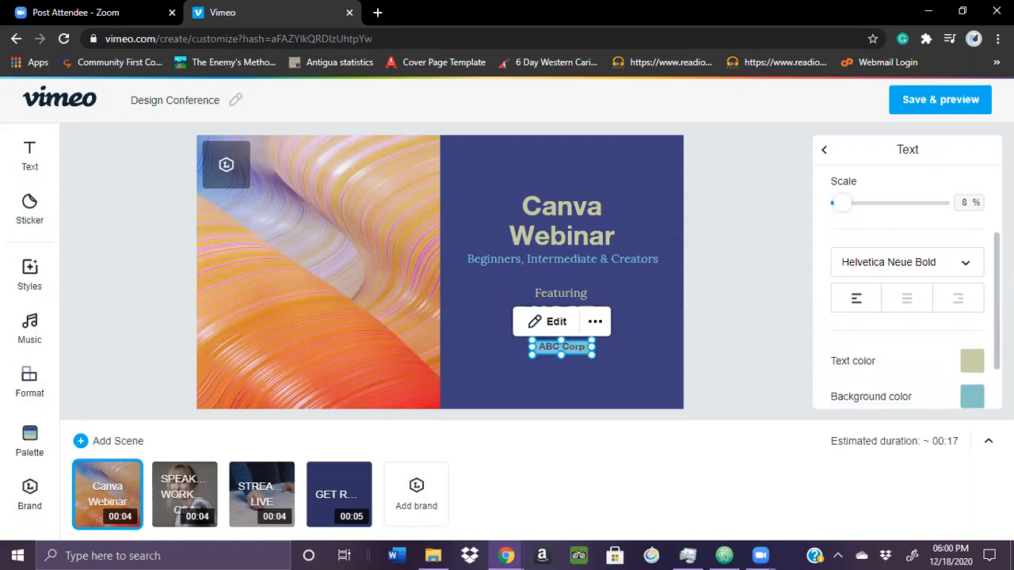
scroll(907, 285, up, 3)
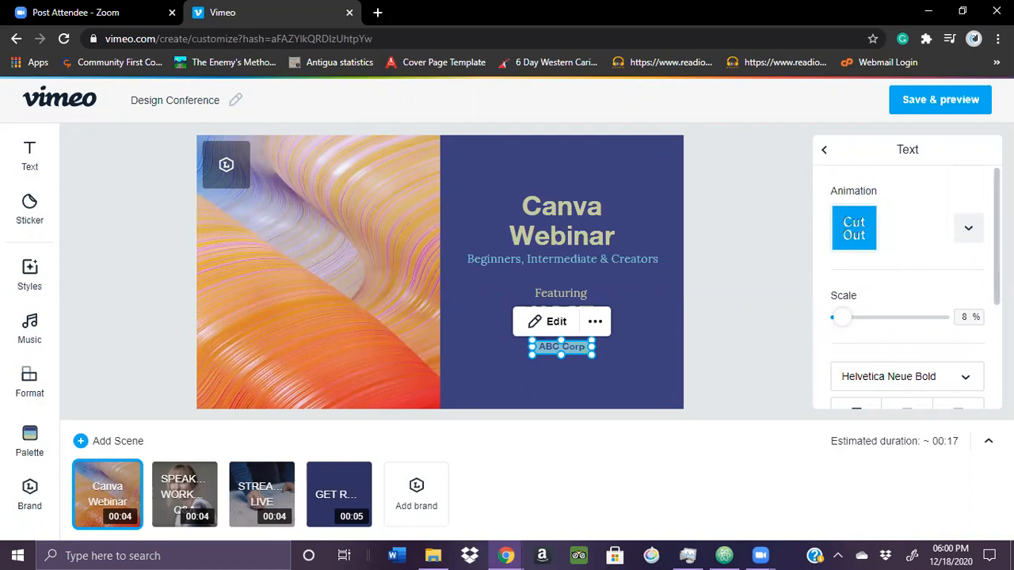
scroll(907, 285, down, 3)
scroll(907, 285, up, 2)
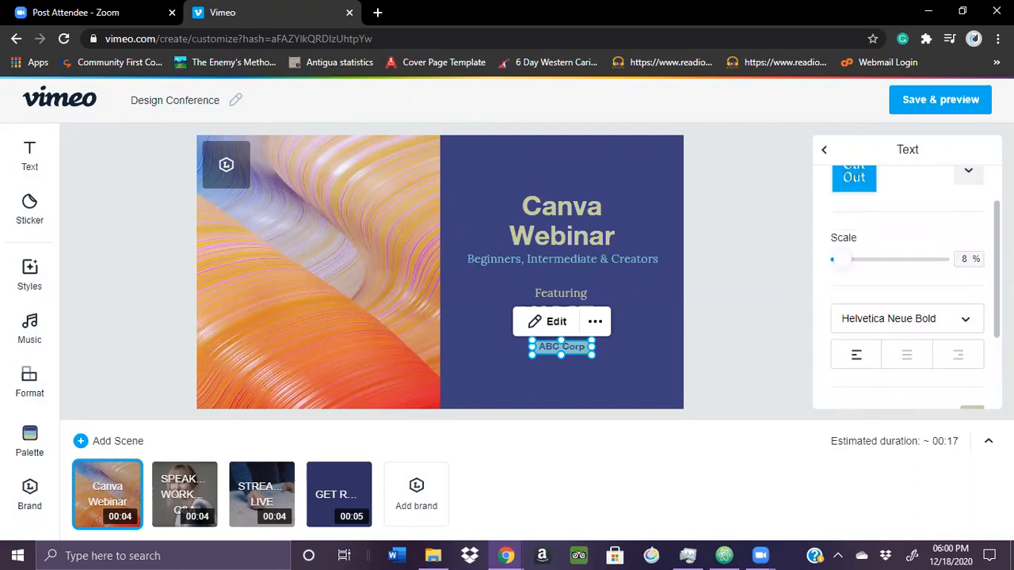
drag(845, 267, 849, 267)
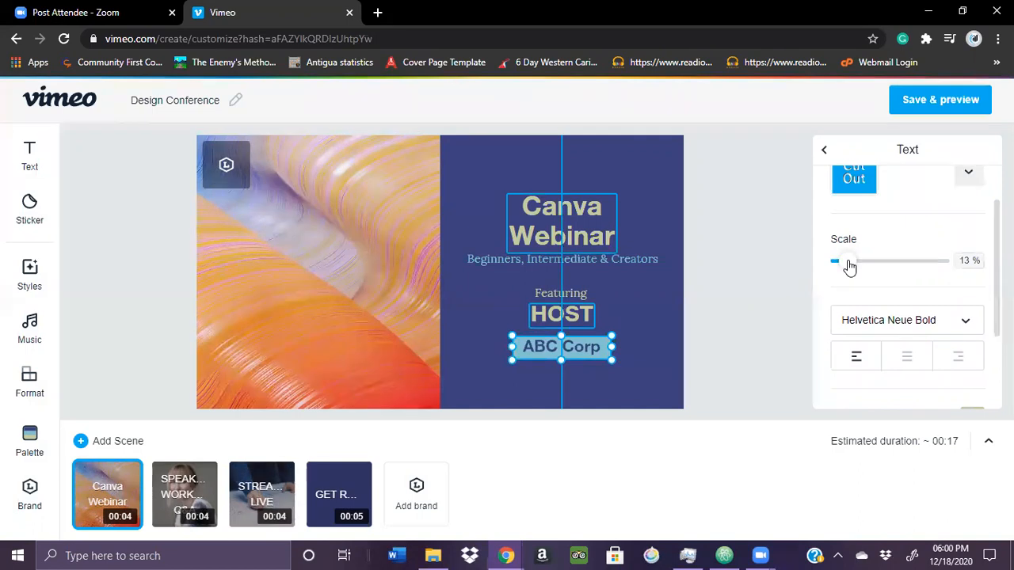
click(747, 190)
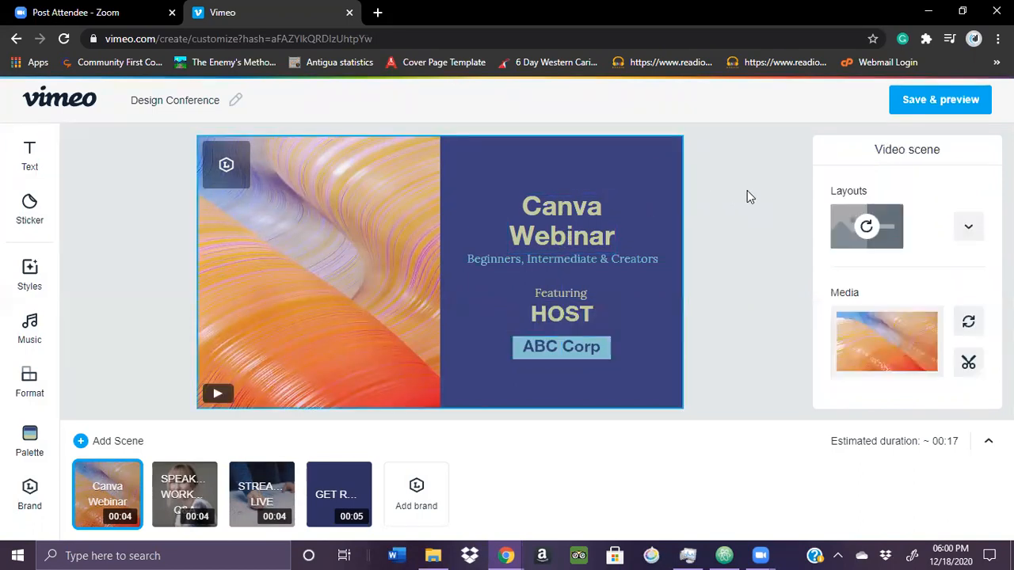
Examine the brand kit options and the sticker library for the opening scene
click(227, 166)
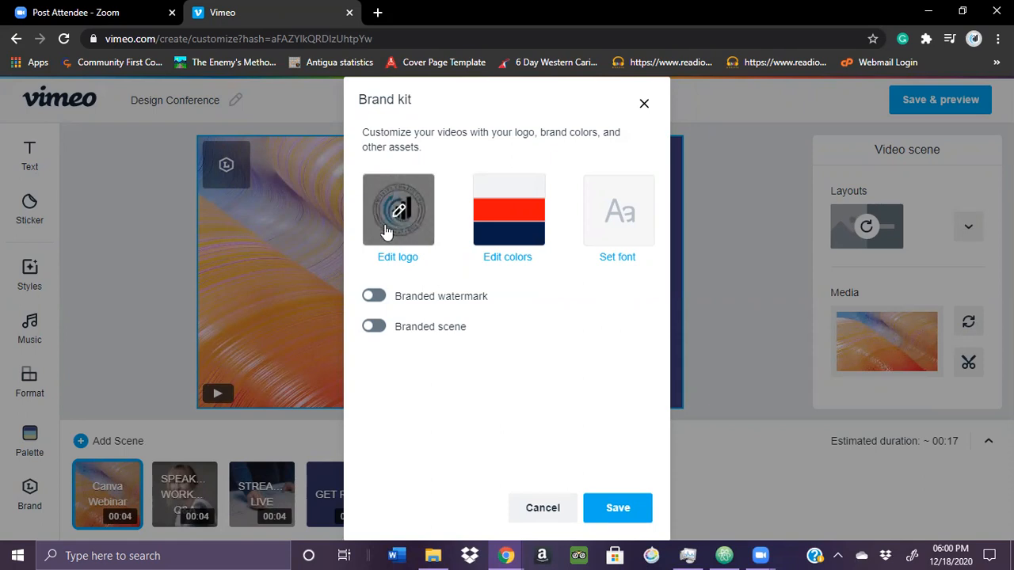
click(644, 107)
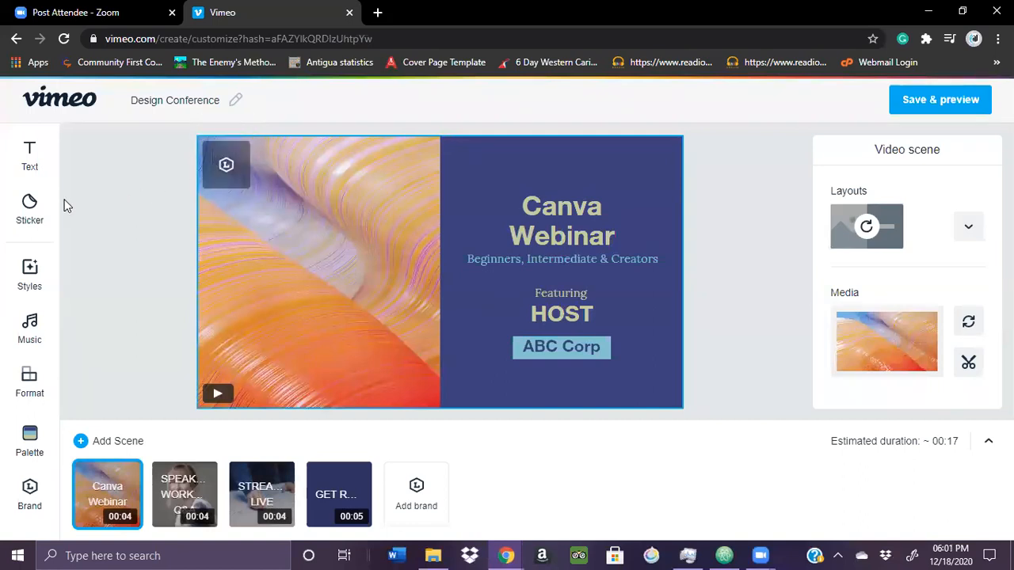
click(29, 208)
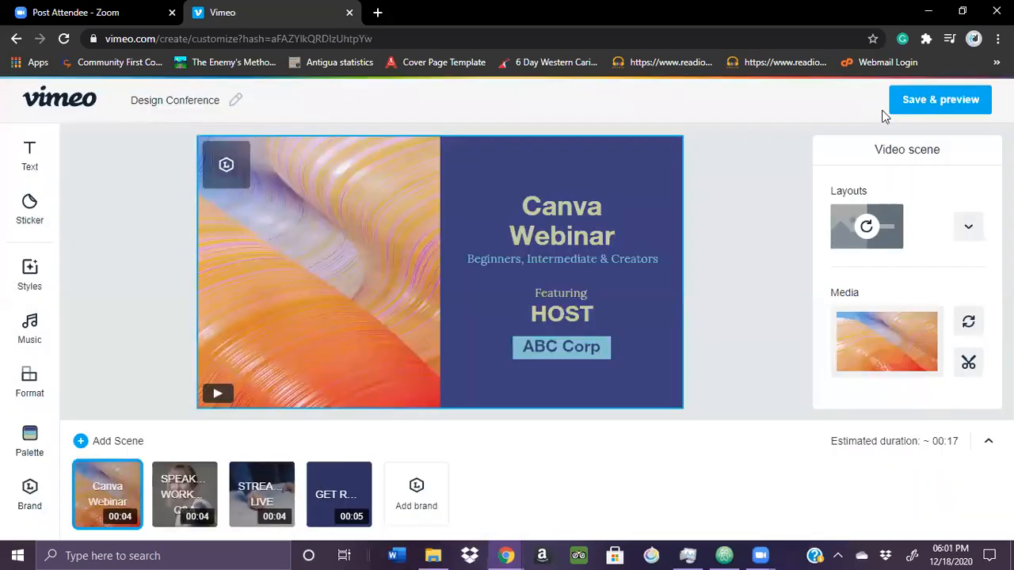
click(882, 108)
Review the SPEAKERS WORKSHOPS Q&A and STREAMING LIVE scenes
click(184, 487)
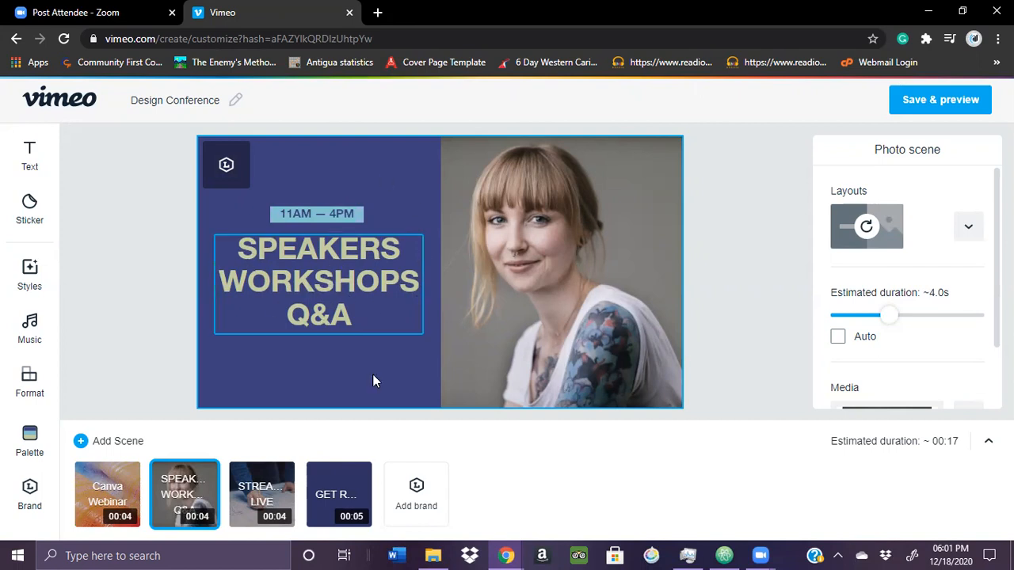
click(264, 492)
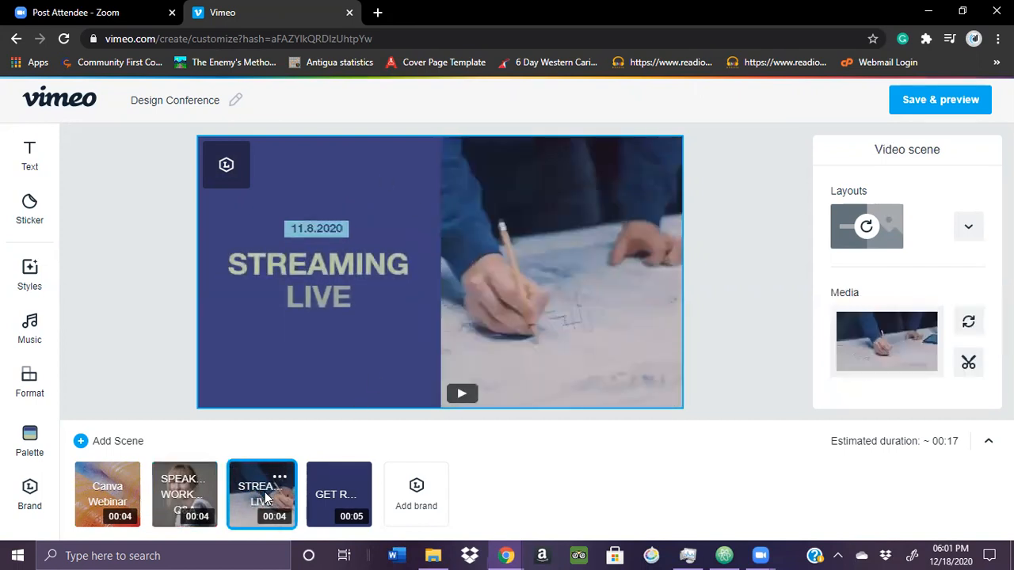
click(202, 480)
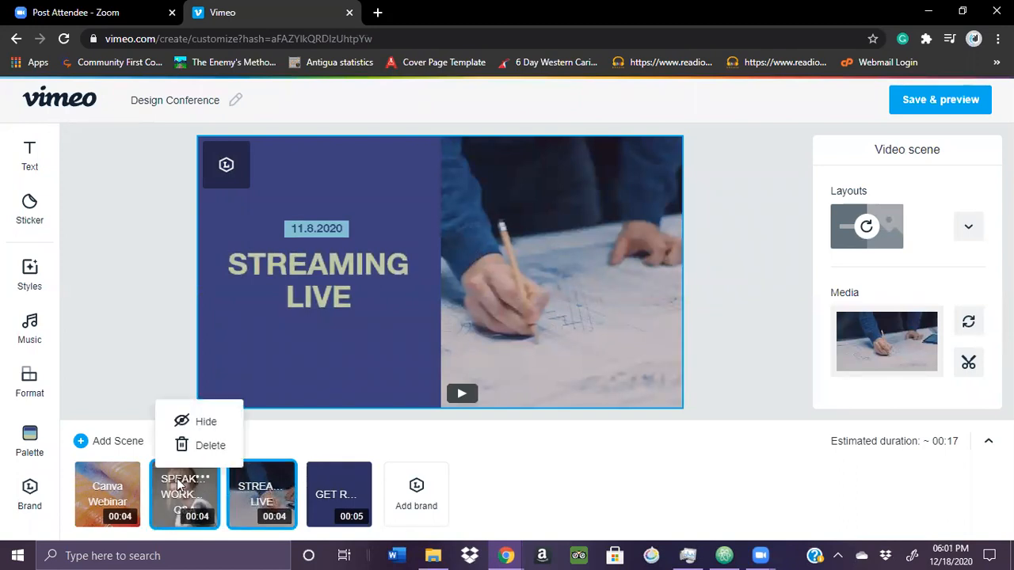
click(179, 485)
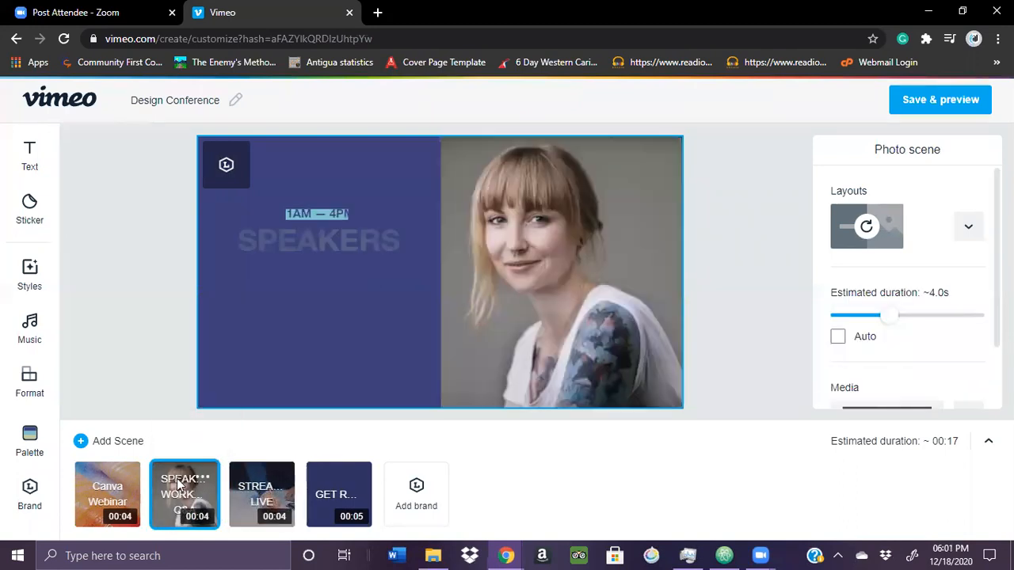
click(255, 489)
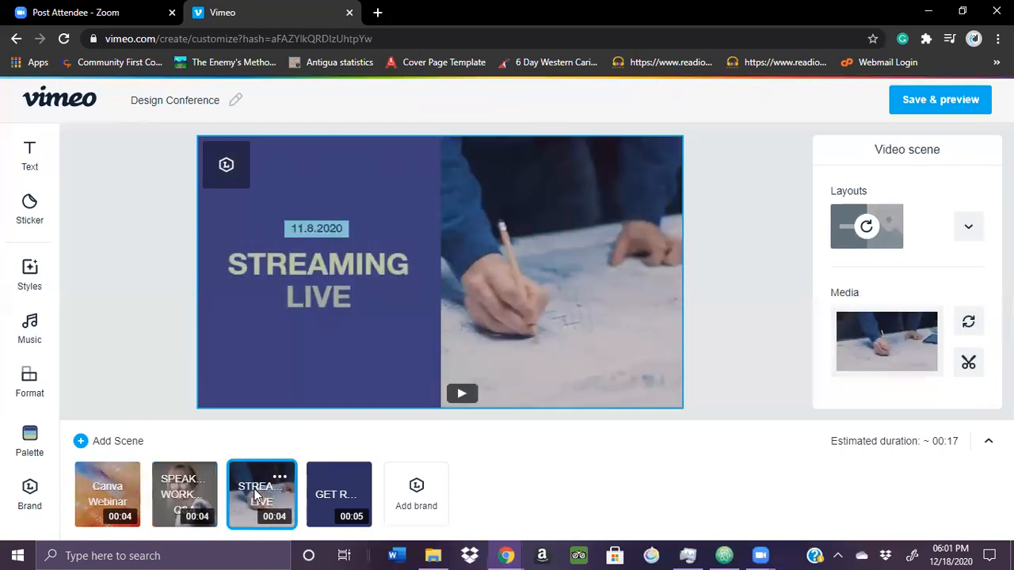
click(329, 490)
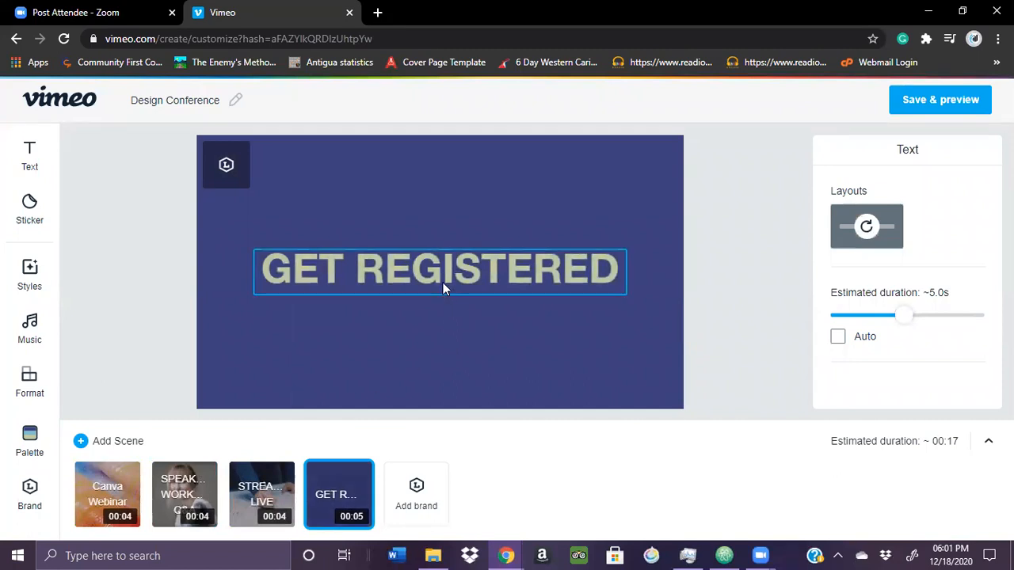
click(30, 158)
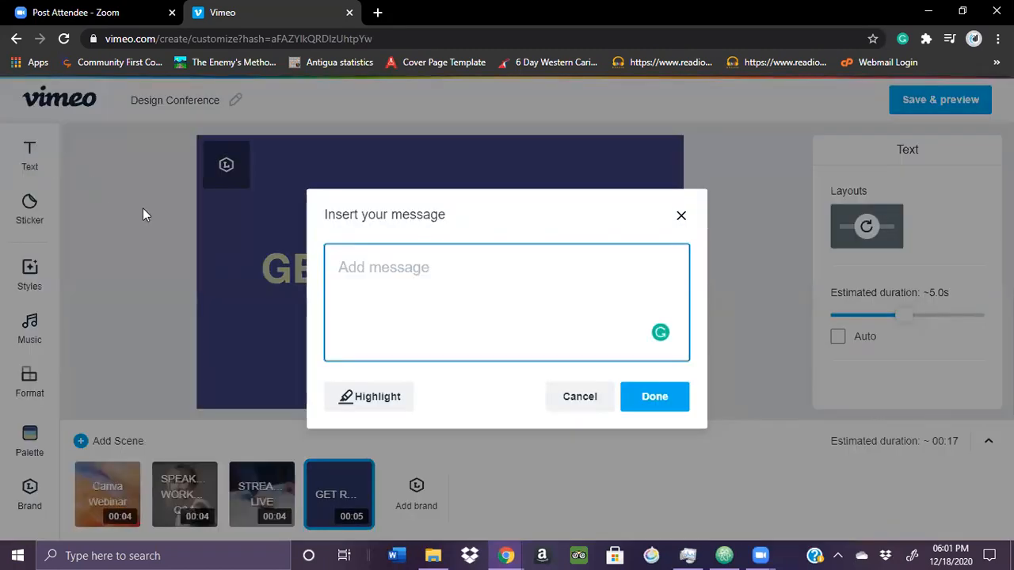
text(www.abc.com)
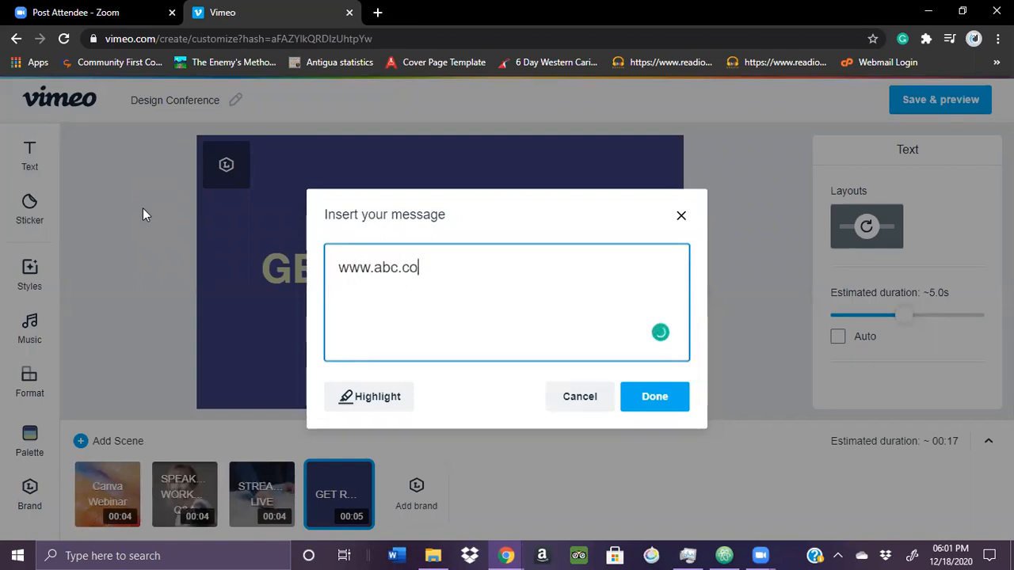
click(668, 409)
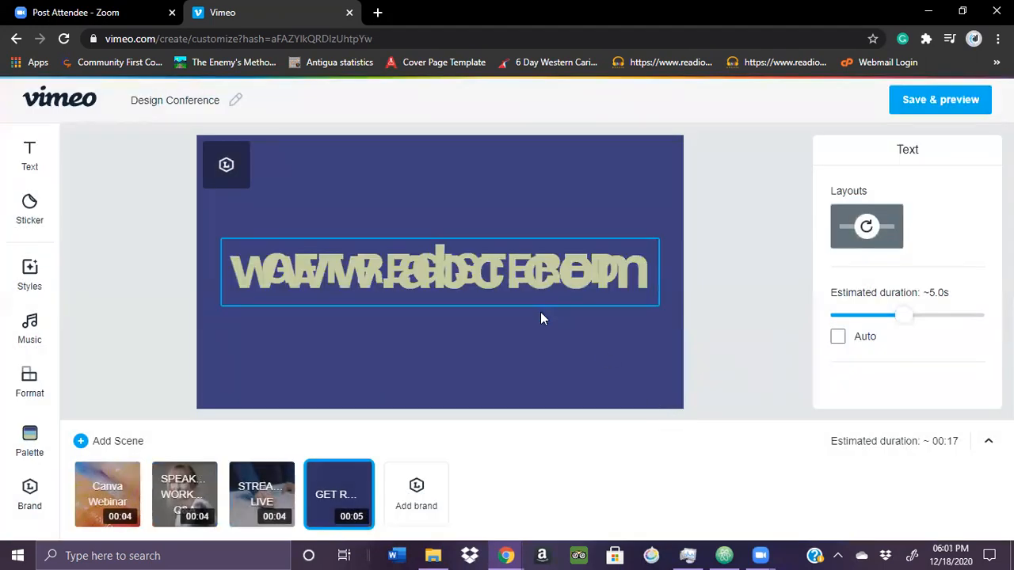
Move the web address below GET REGISTERED, reduce its scale to 17% and center it under the heading
click(546, 331)
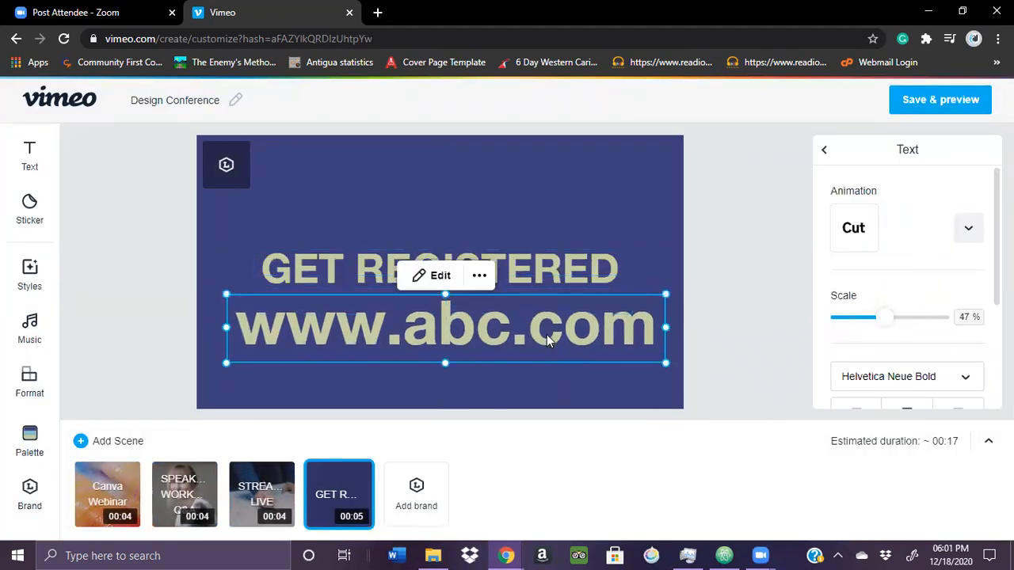
drag(883, 319, 854, 325)
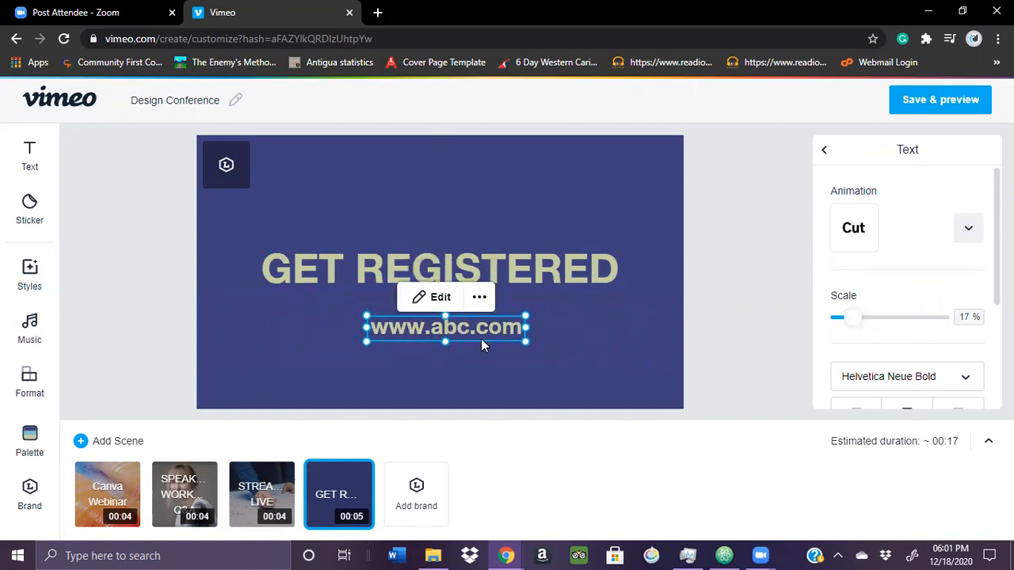
drag(477, 334, 469, 331)
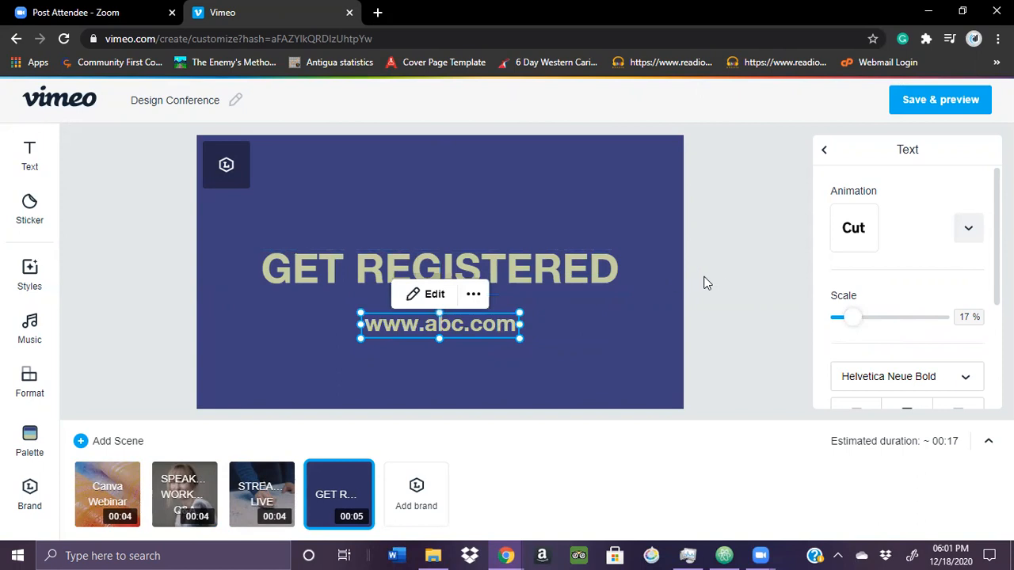
click(721, 278)
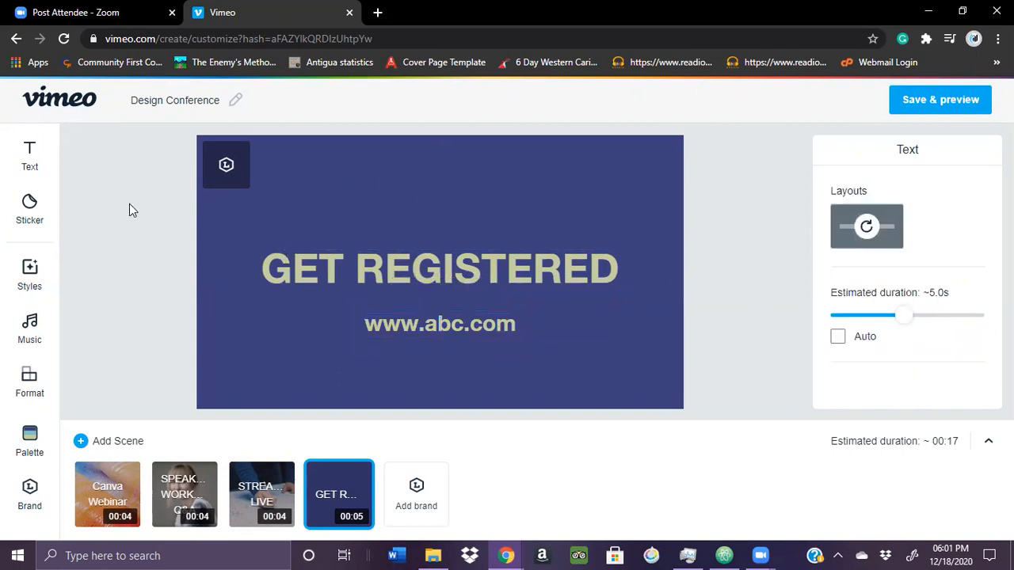
click(29, 210)
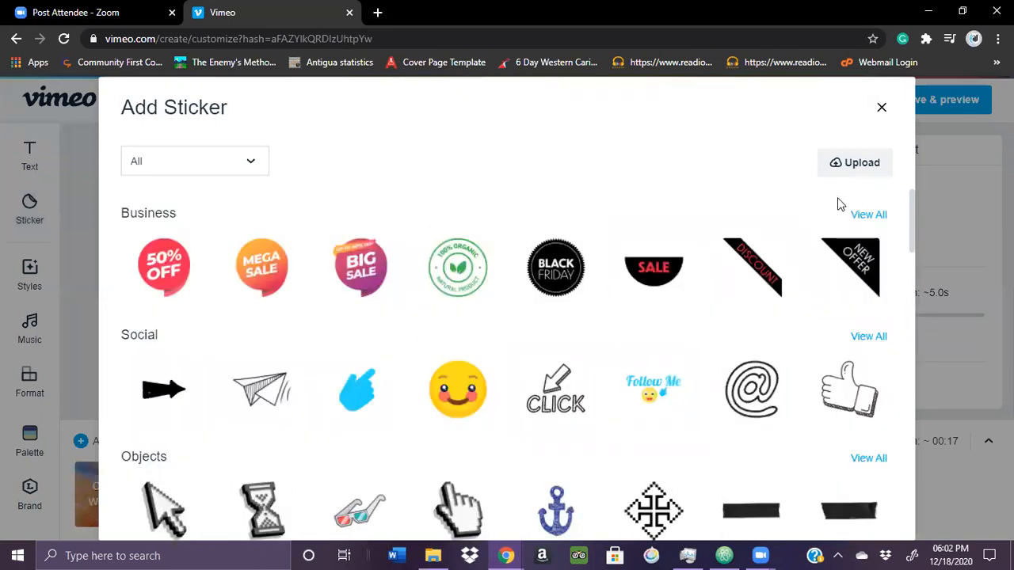
click(837, 163)
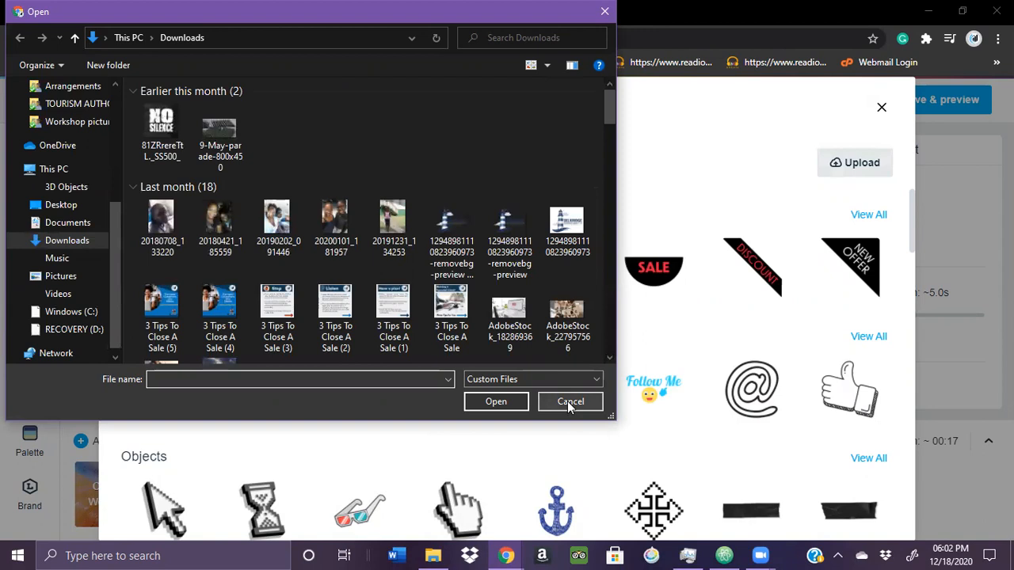
click(567, 401)
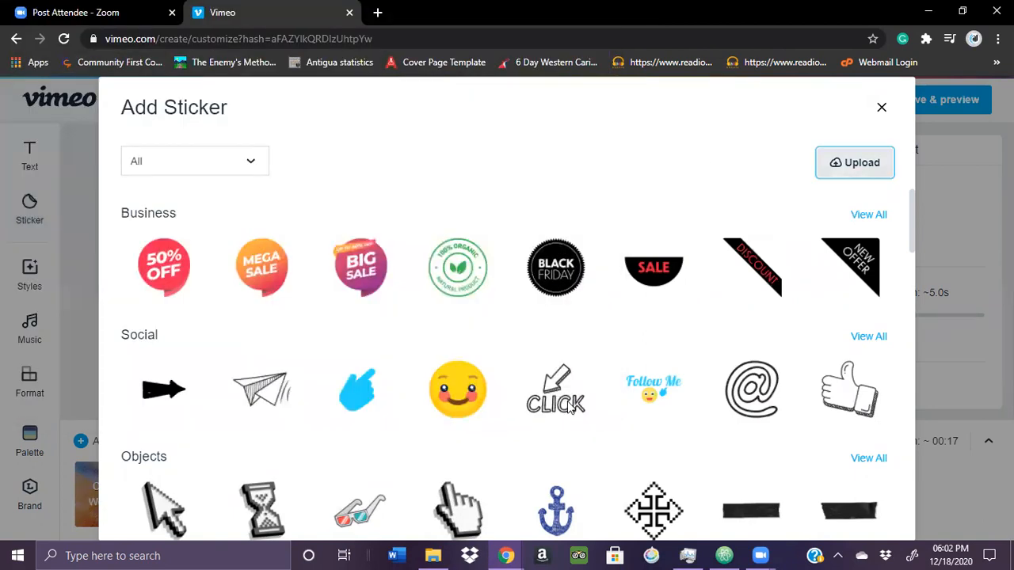
click(883, 108)
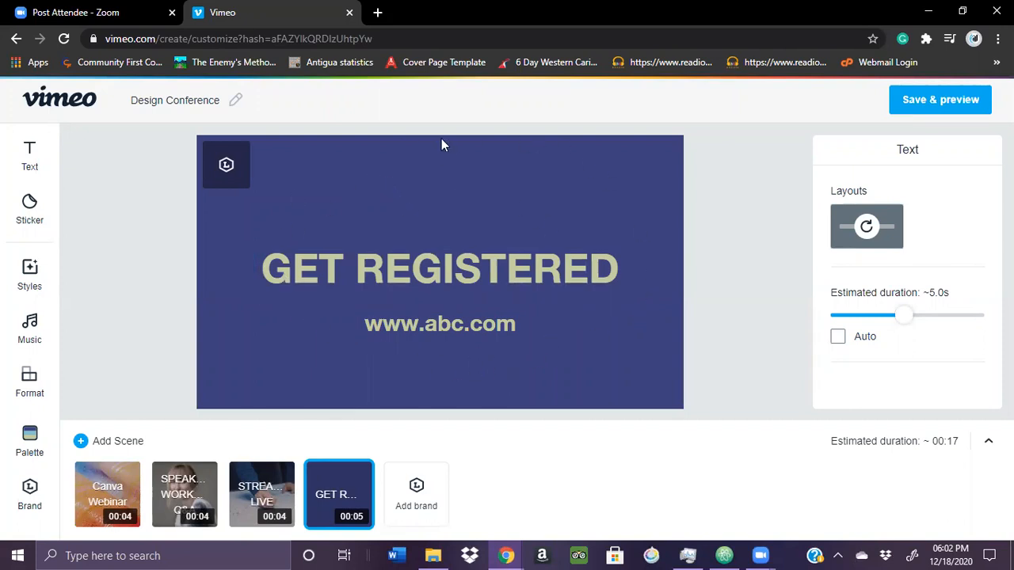
Try the peach and the black-and-pink color palettes on the video and restore the original blue palette
click(29, 448)
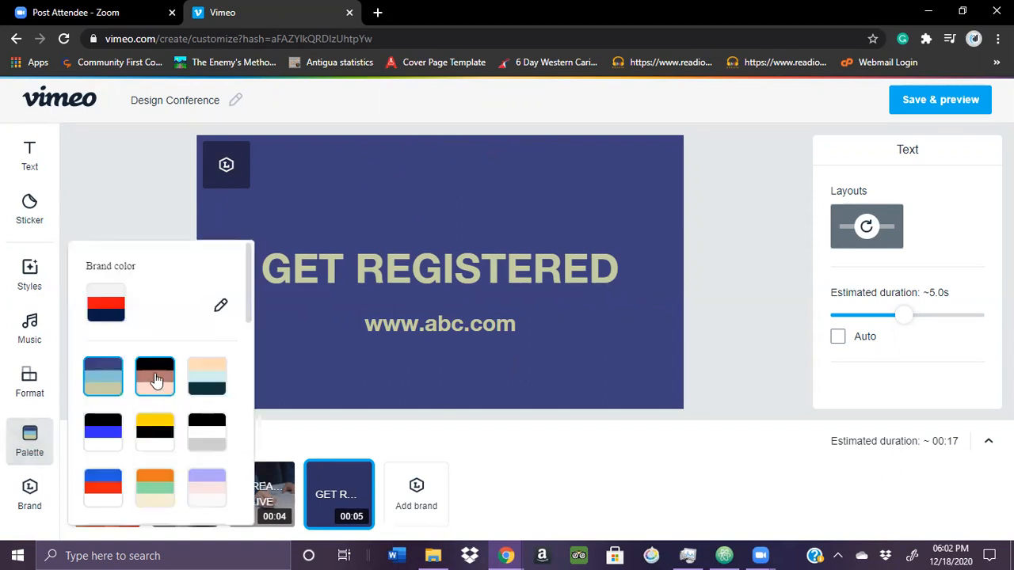
mouse_move(250, 282)
mouse_down()
mouse_move(252, 366)
mouse_move(251, 296)
mouse_up()
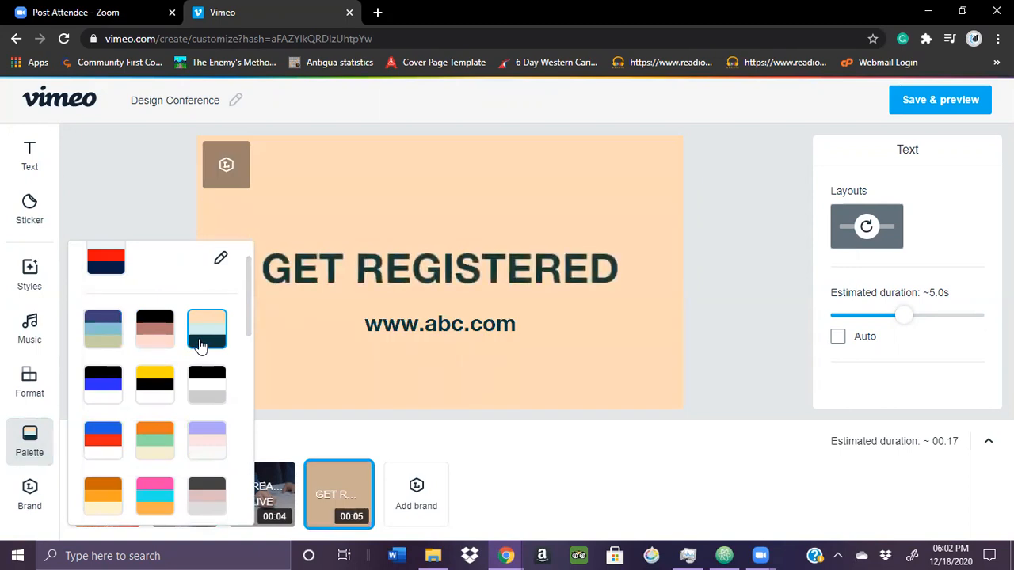
click(161, 340)
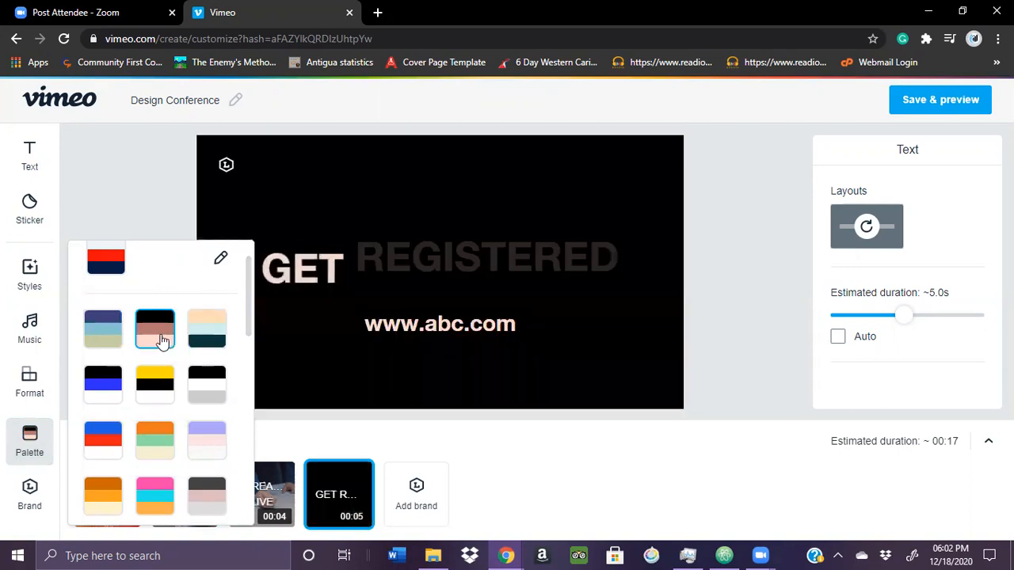
click(109, 335)
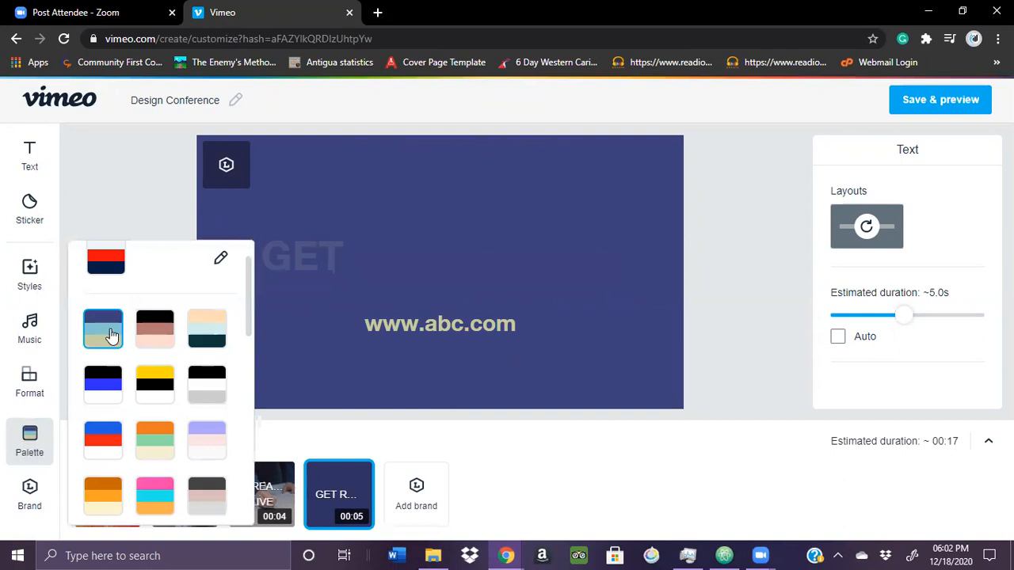
click(127, 208)
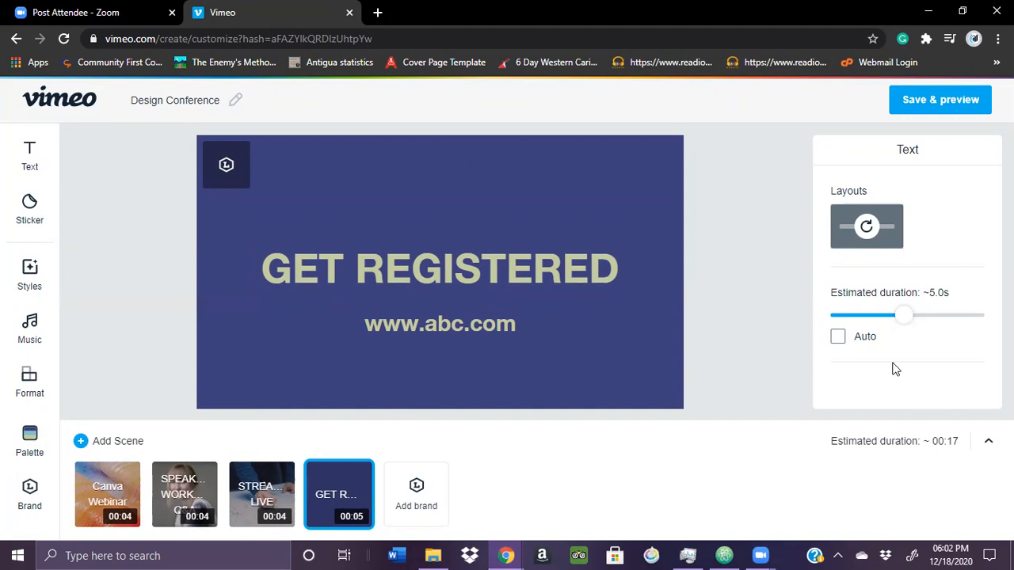
Set the duration of the GET REGISTERED scene to about 9.5 seconds
drag(898, 324, 970, 330)
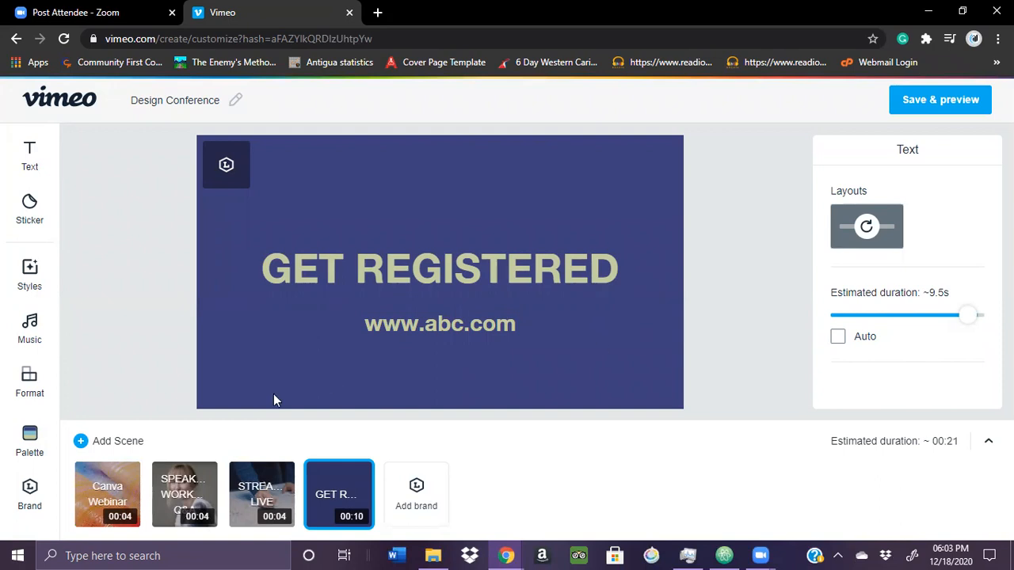
Extend the STREAMING LIVE scene's clip to a duration of 7.6 seconds, ending at 00:09.1, and save the trim
click(258, 491)
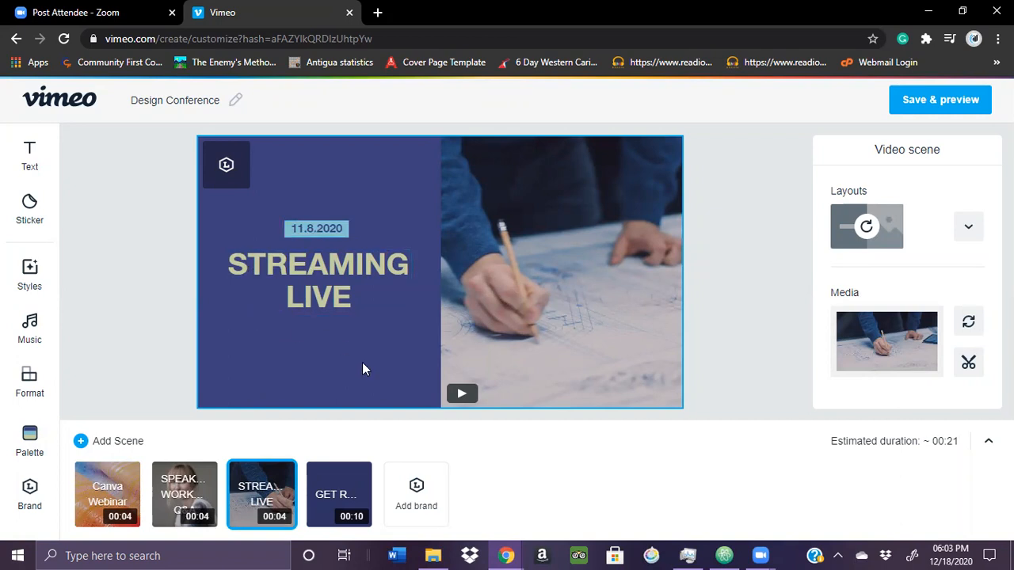
click(462, 399)
click(180, 498)
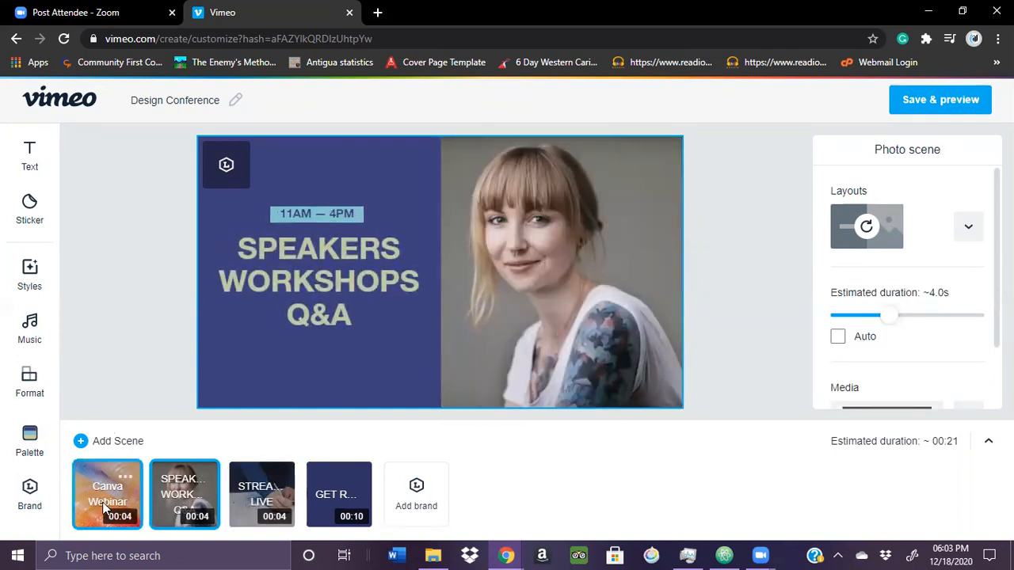
click(279, 477)
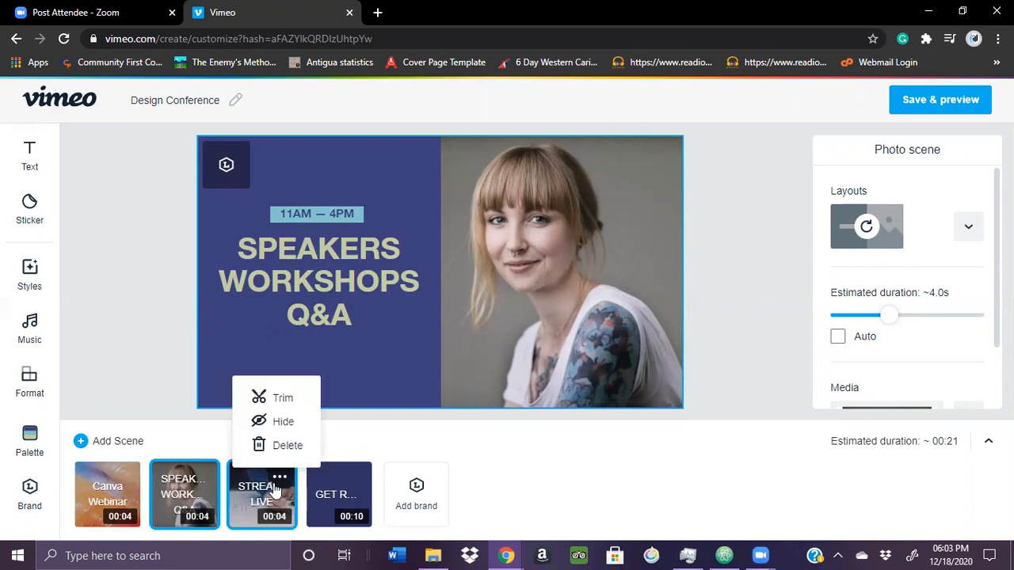
click(278, 399)
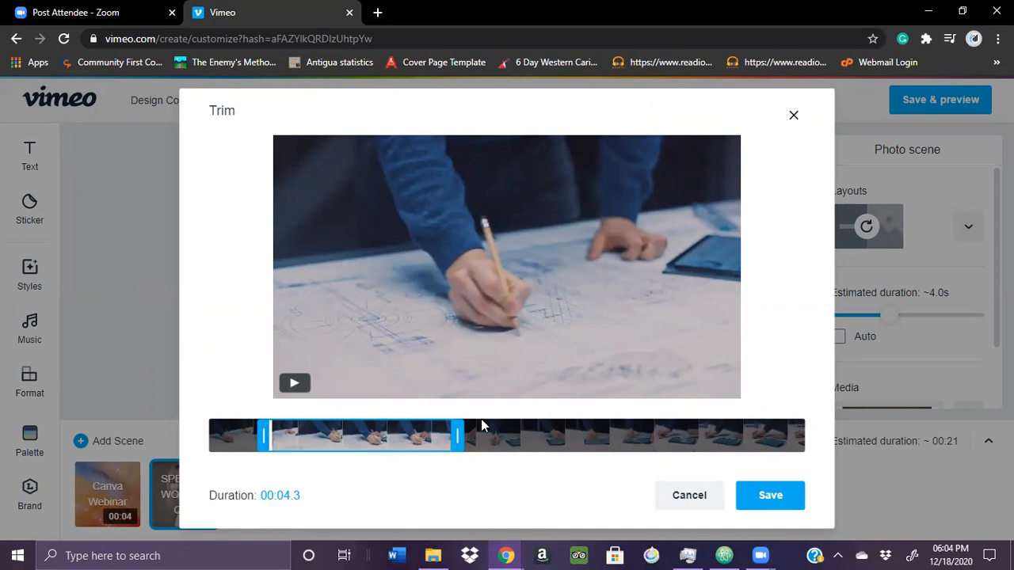
drag(459, 435, 594, 446)
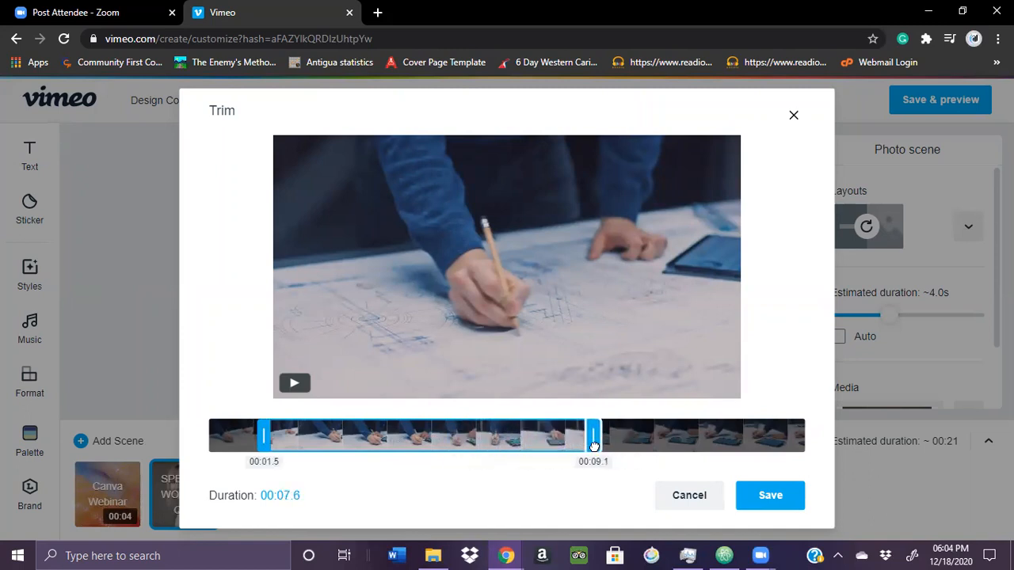
click(766, 494)
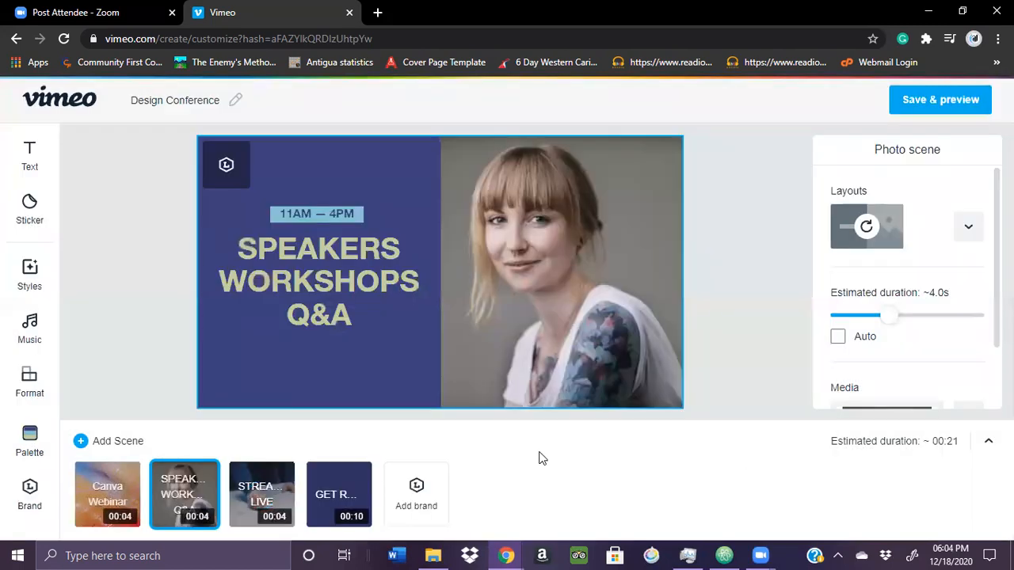
Extend the Canva Webinar scene's clip to a duration of 6.0 seconds, ending at 00:06.2, and save the trim
click(109, 490)
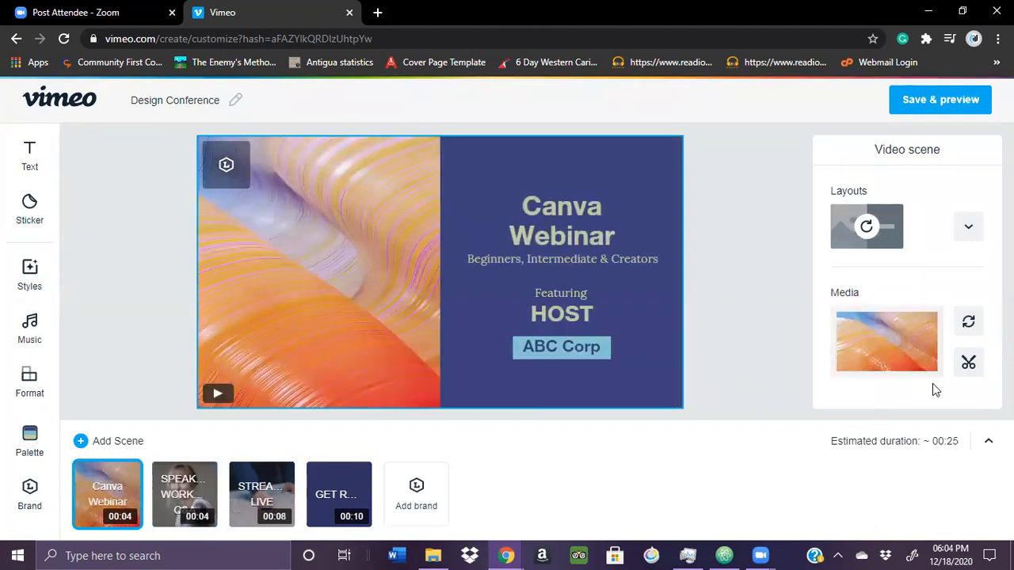
click(967, 366)
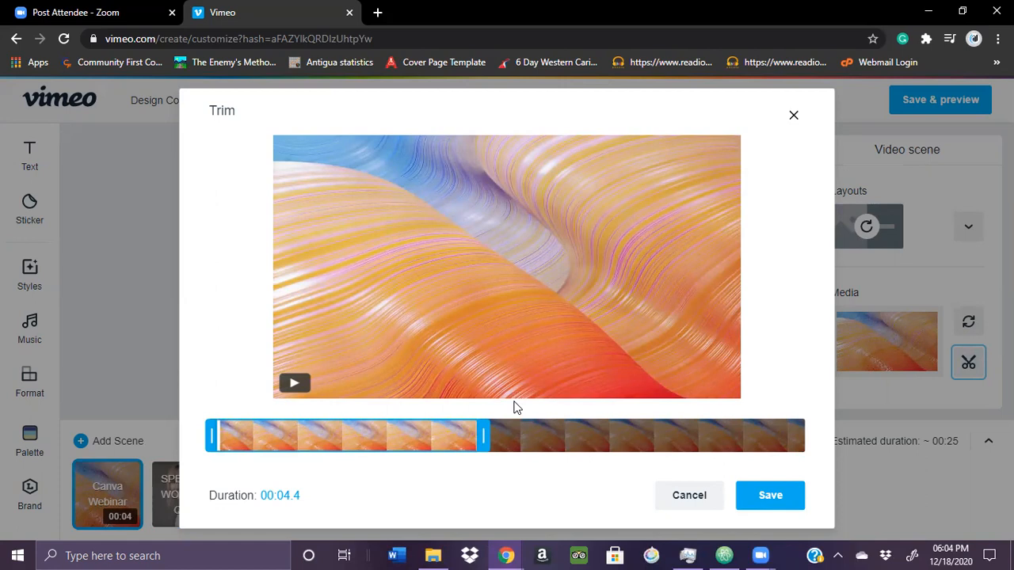
drag(484, 434, 581, 432)
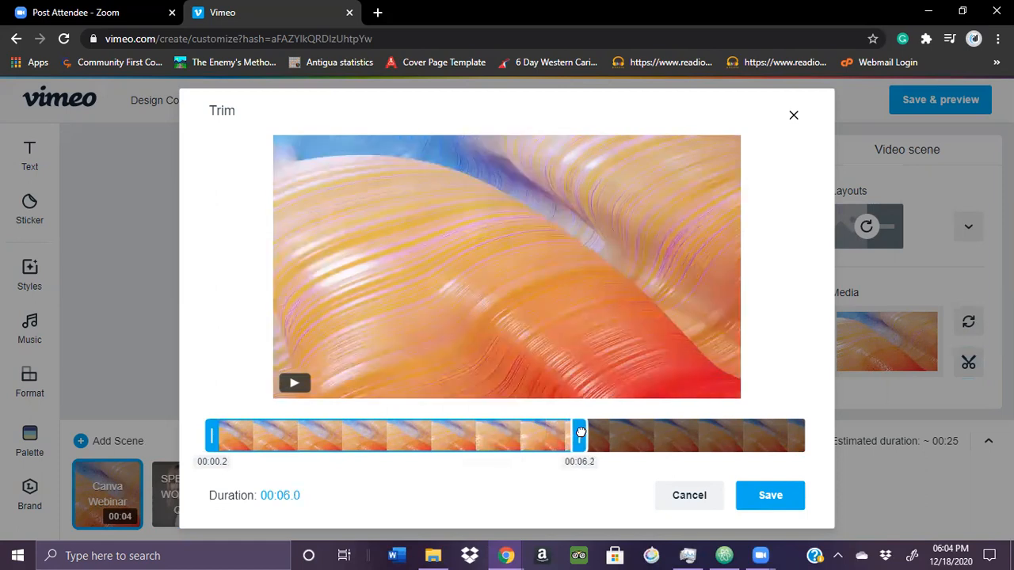
click(778, 494)
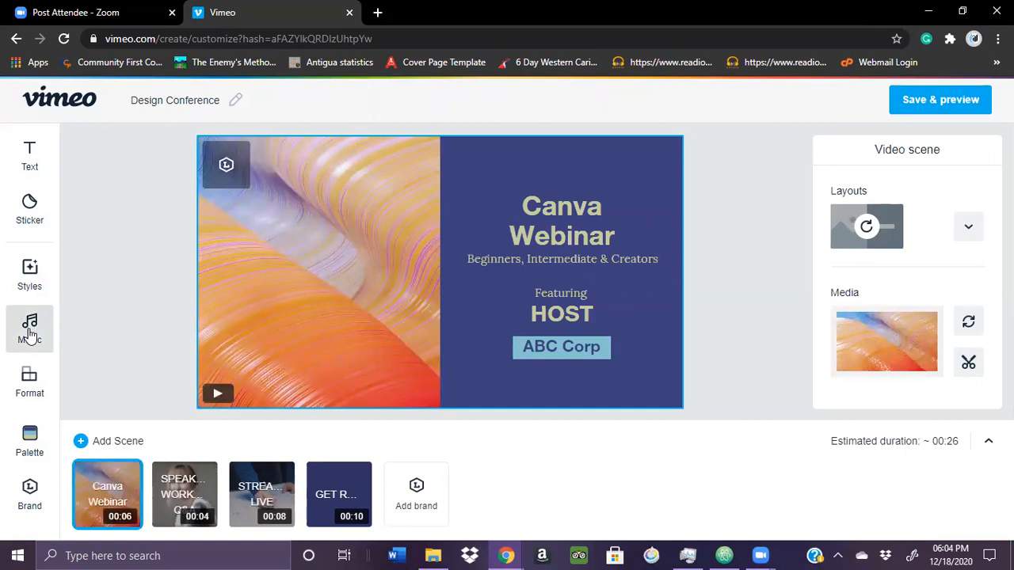
Preview recommended music tracks and set Youth And Energy as the video's soundtrack
click(30, 333)
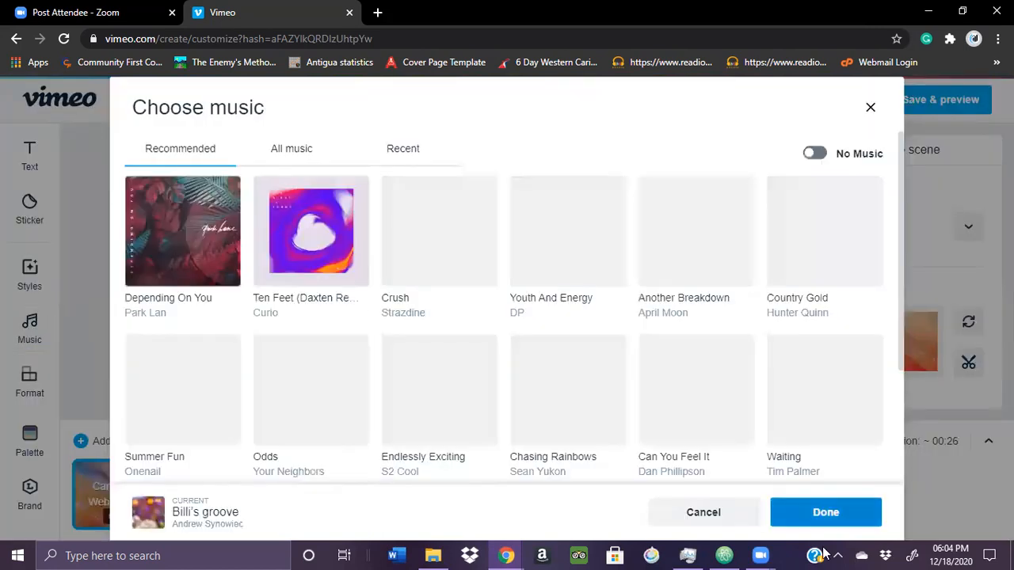
click(838, 555)
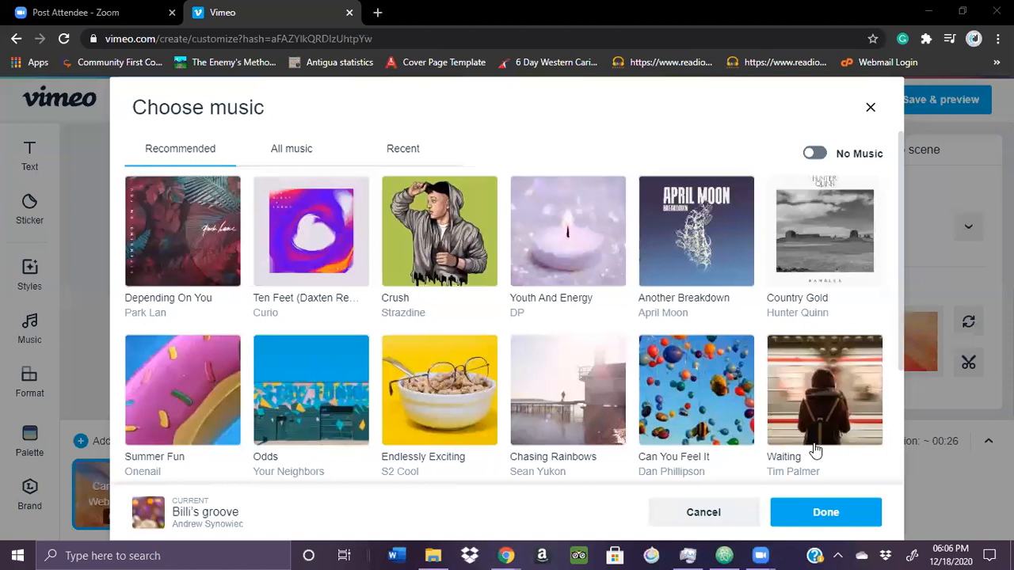
mouse_move(810, 448)
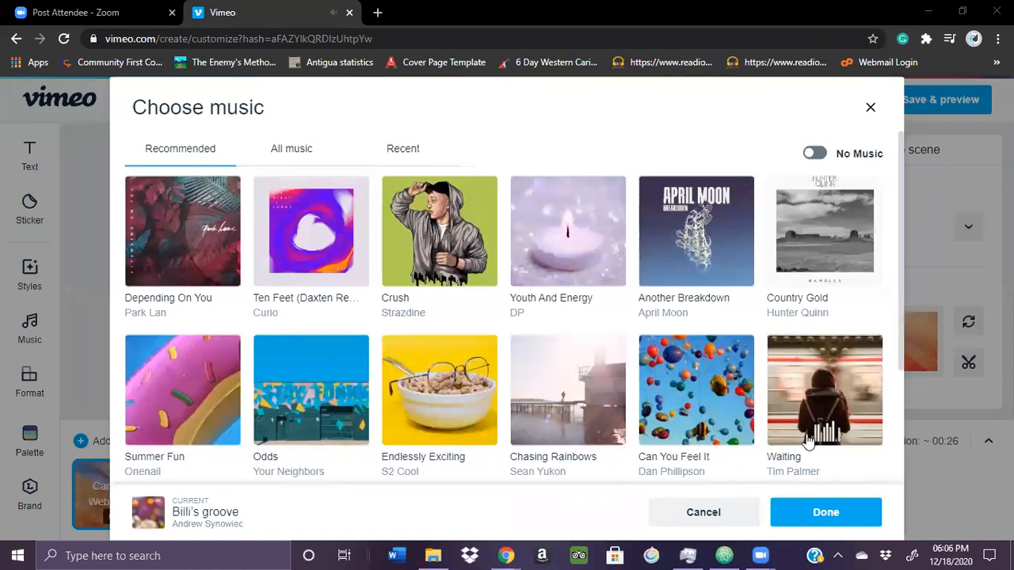
mouse_move(767, 222)
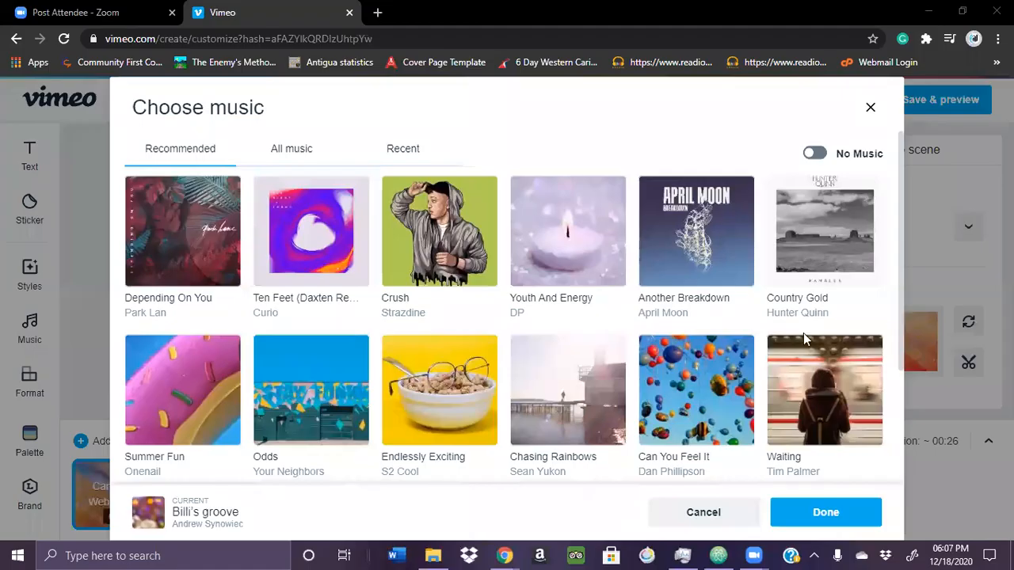
click(561, 271)
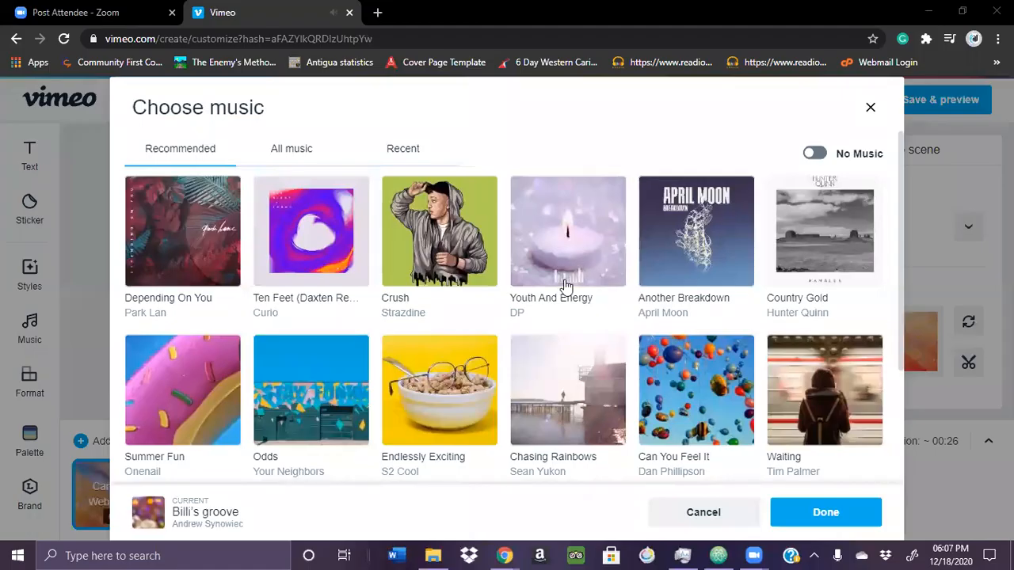
click(561, 271)
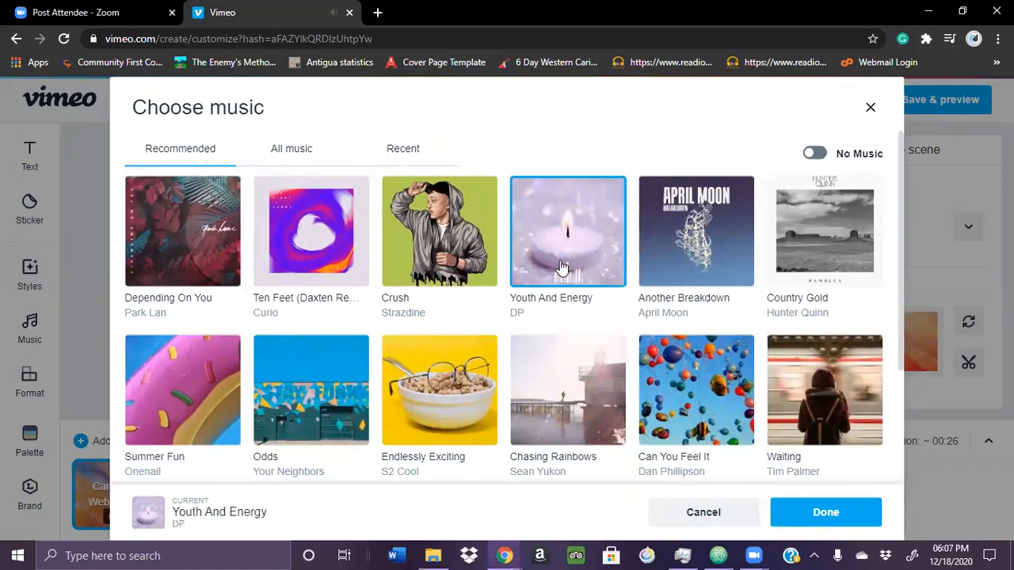
click(783, 514)
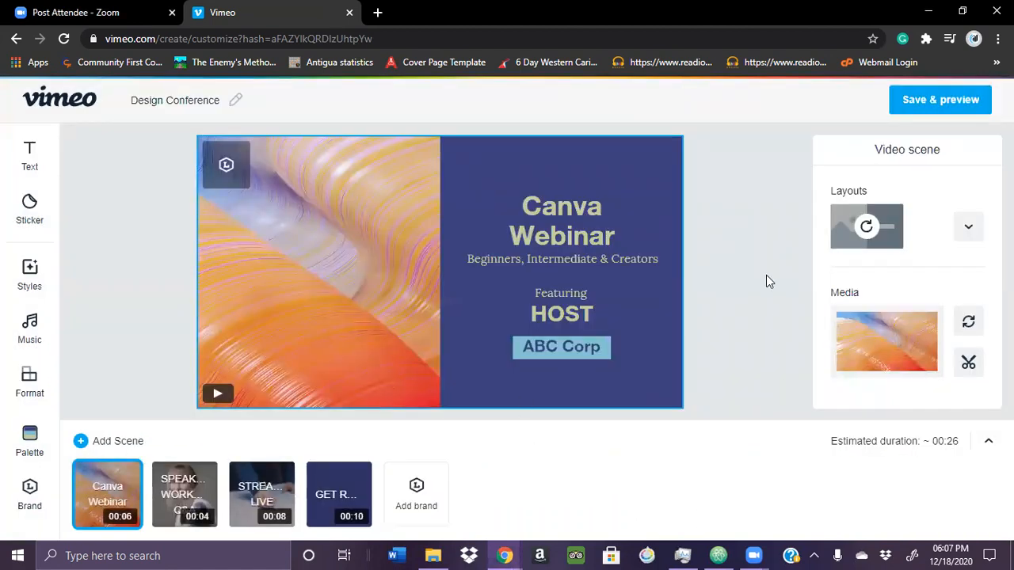
Save the video, generate its preview and play it from the beginning
click(916, 103)
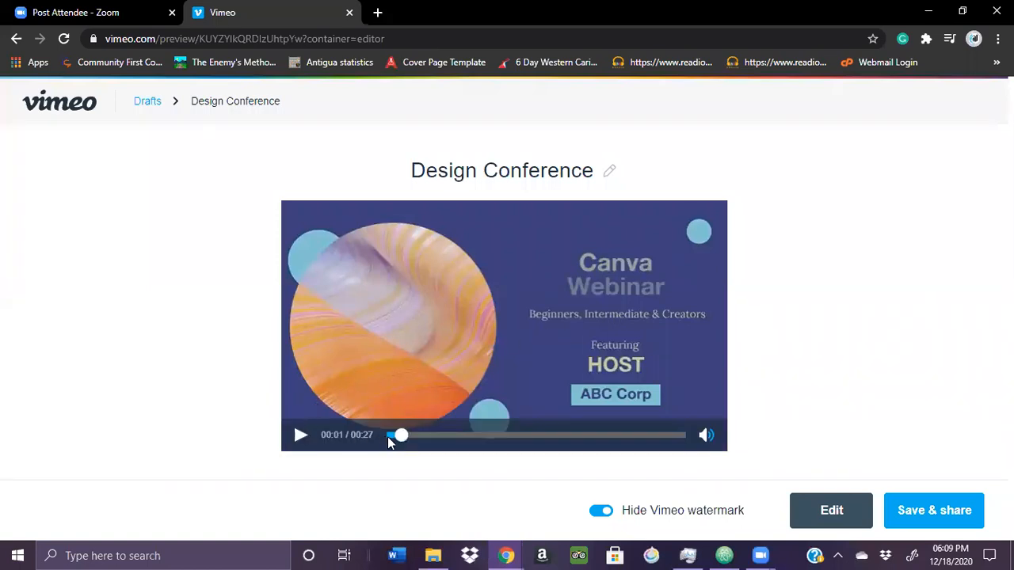
drag(399, 437, 388, 439)
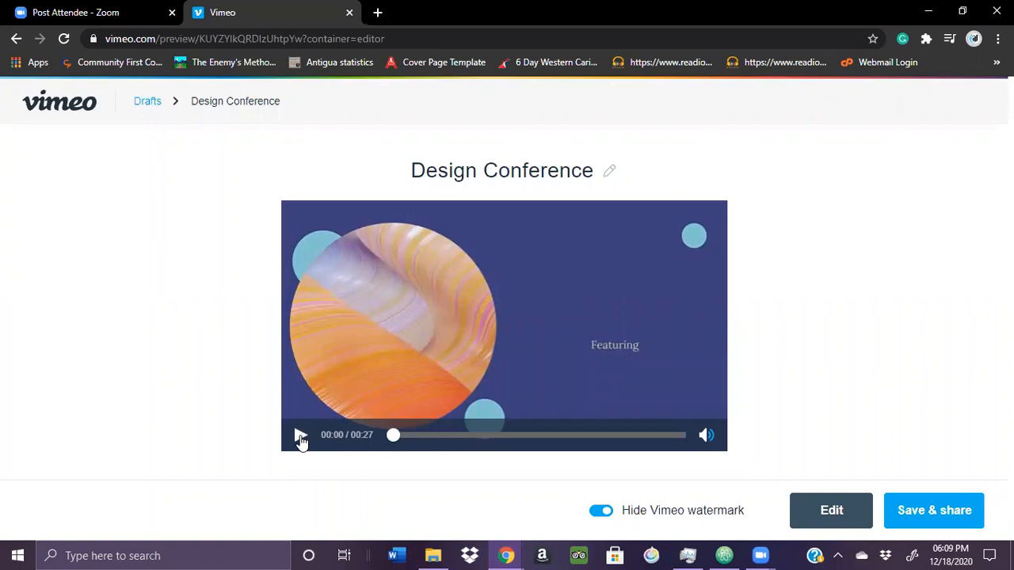
click(301, 437)
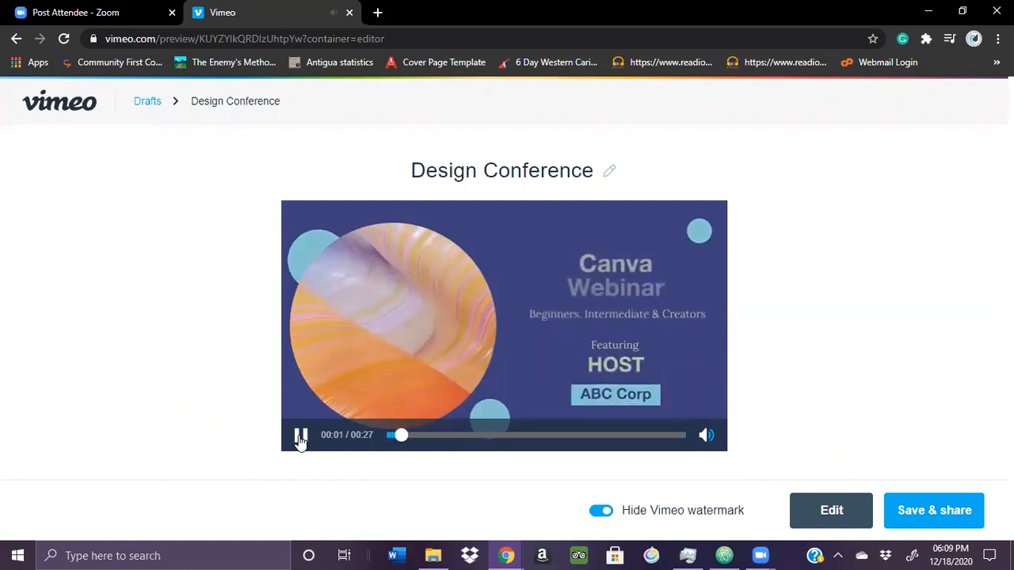